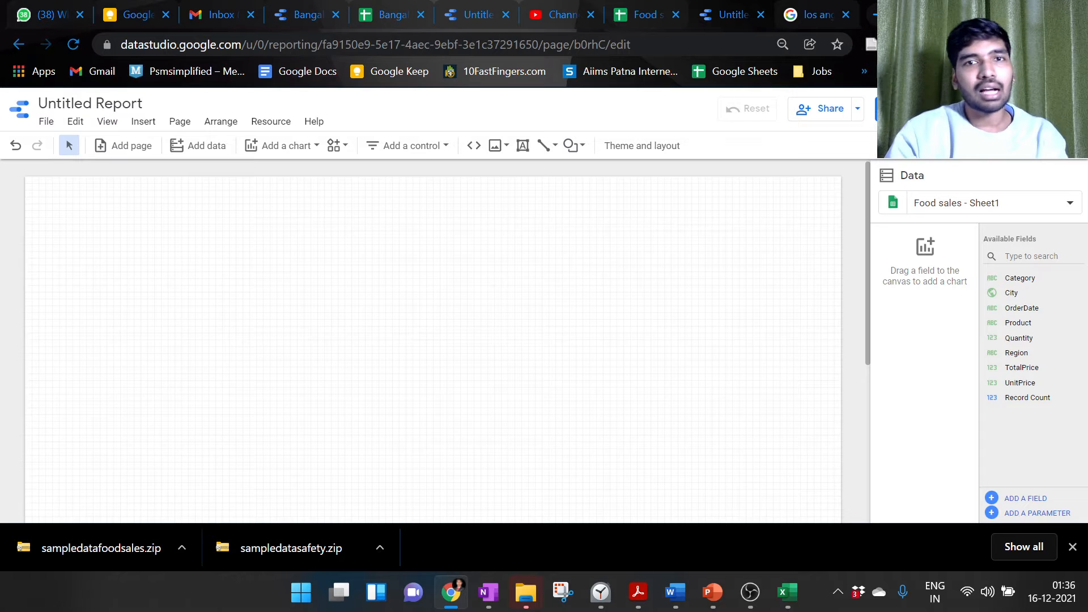
- View the Food sales spreadsheet enlarged to 150% to examine its columns and data
left_click(641, 13)
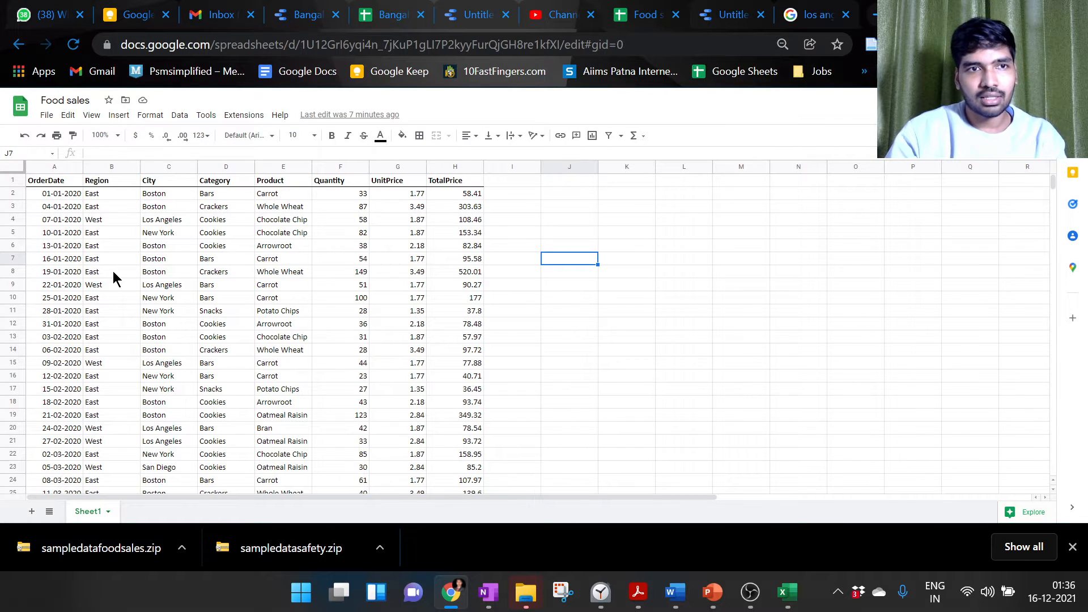
left_click(110, 136)
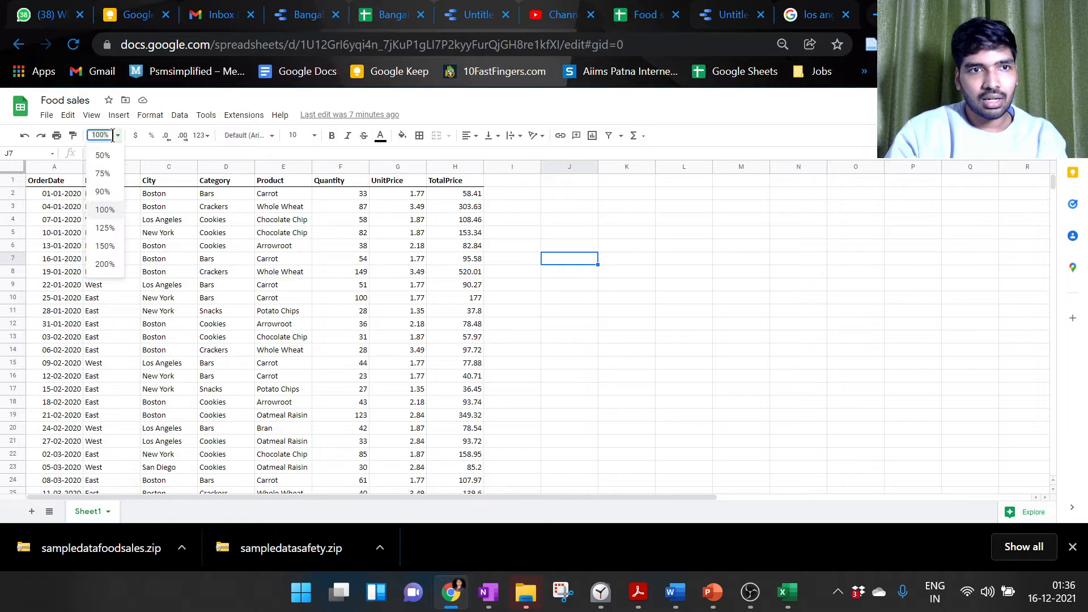
left_click(113, 246)
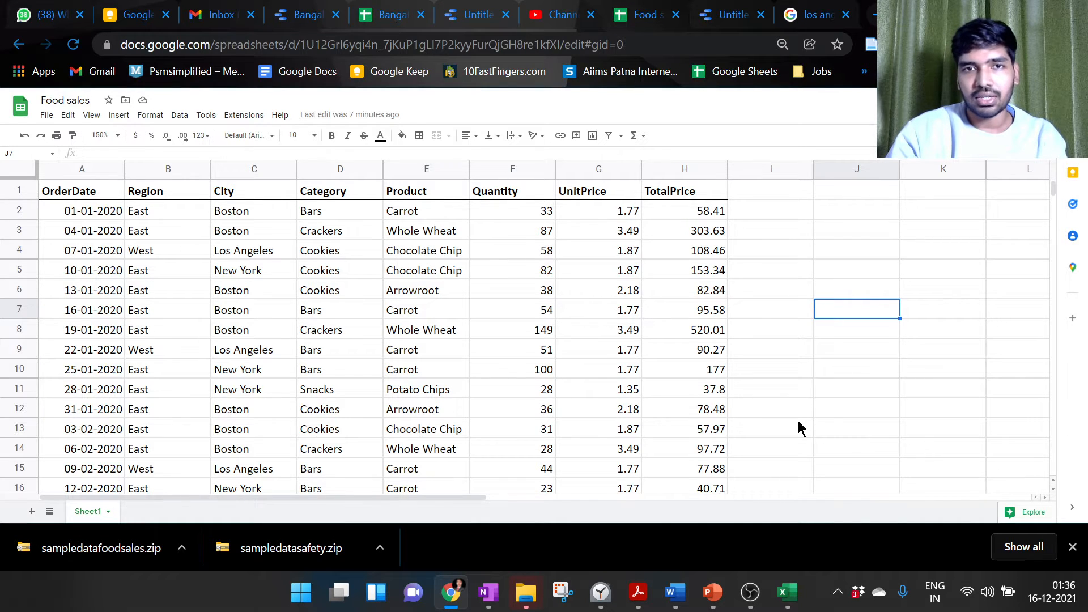
- Switch back to the untitled report, insert a table chart on the blank canvas and enlarge it
left_click(720, 18)
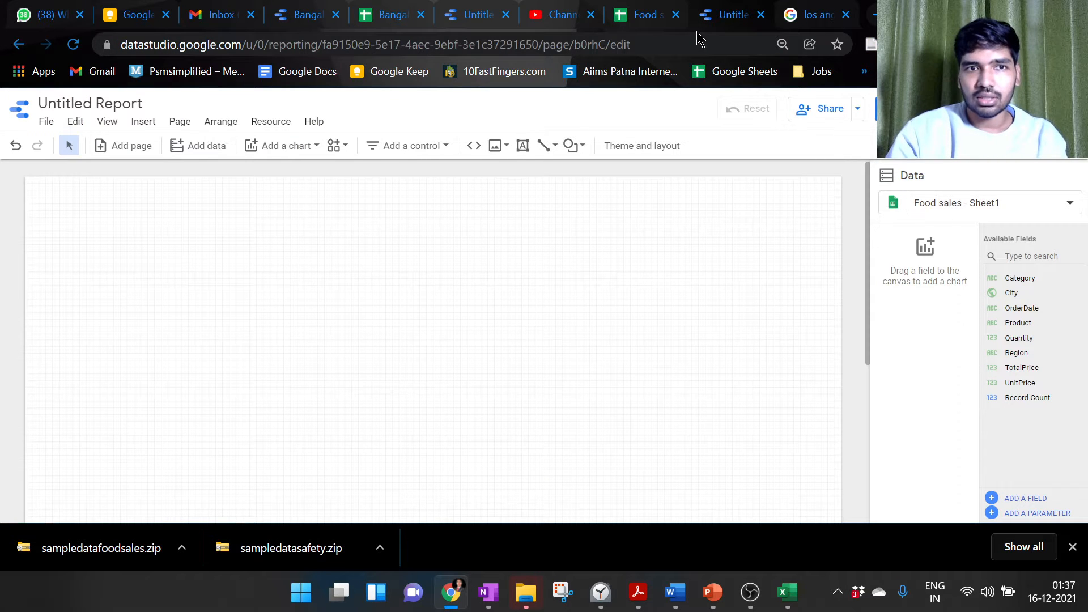
left_click(302, 153)
left_click(267, 189)
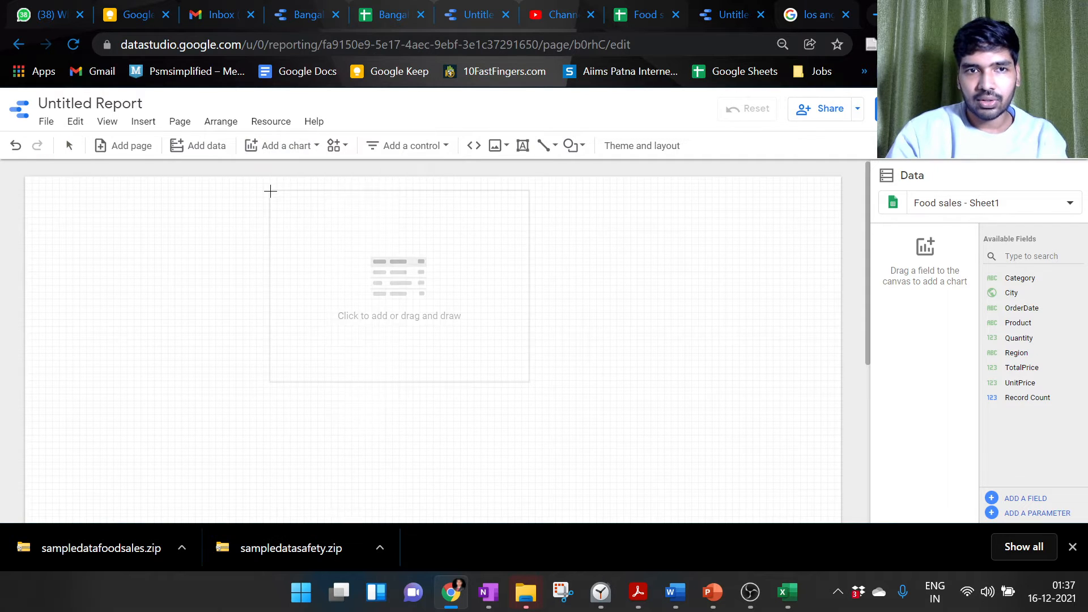
scroll(274, 244, "down", 1)
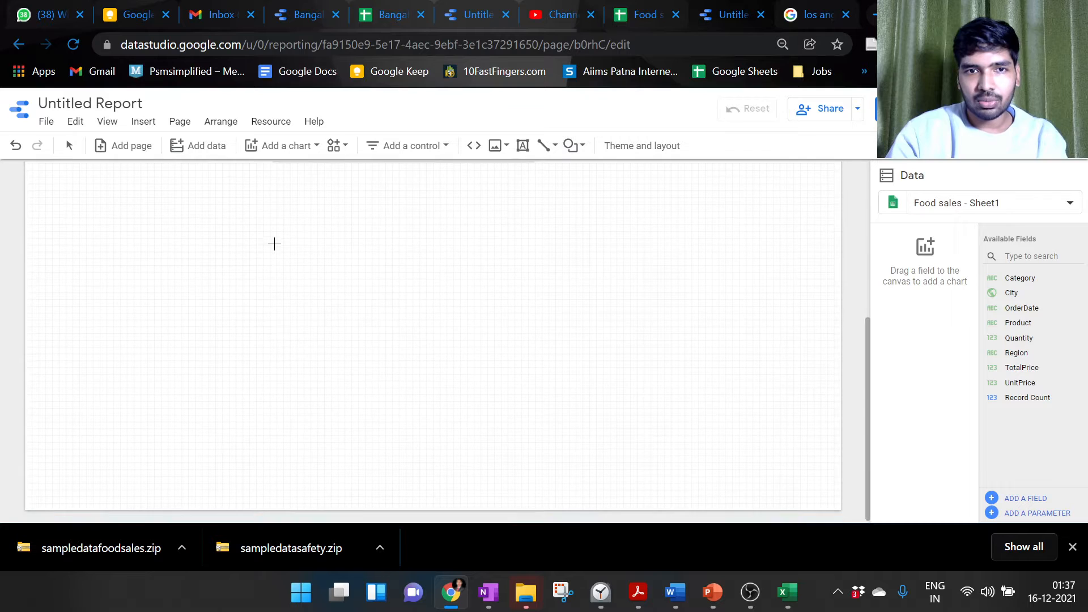
scroll(274, 244, "up", 1)
left_click(276, 231)
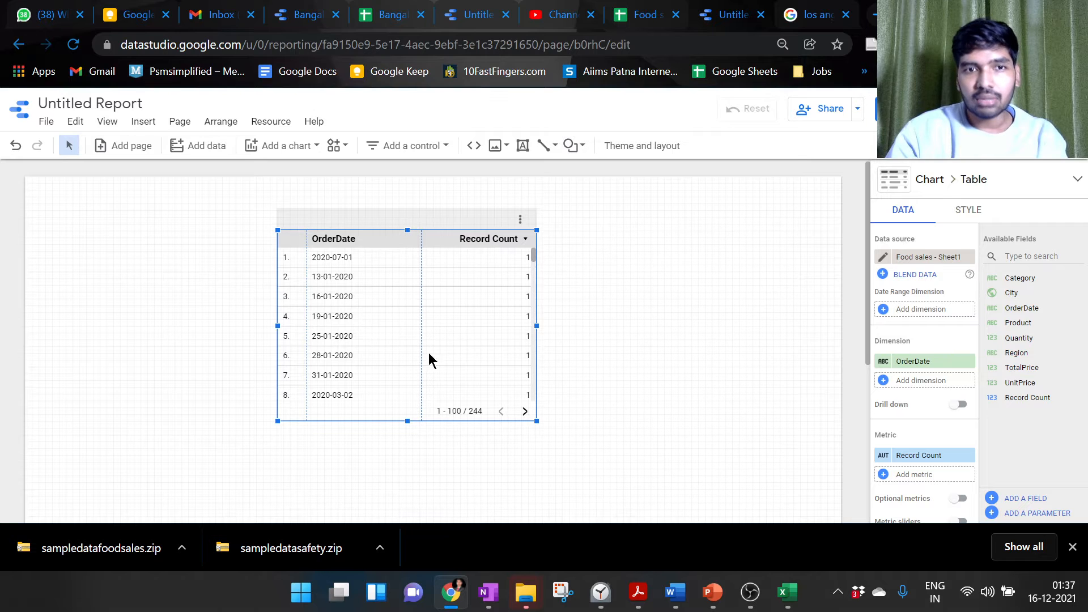
left_click_drag(538, 422, 639, 473)
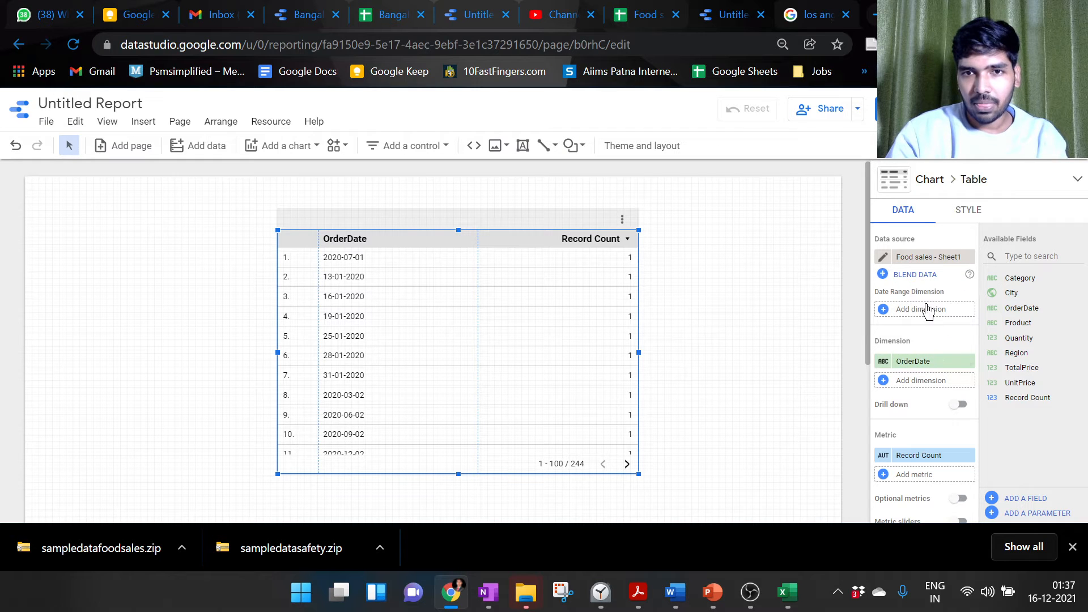
- Replace the table's OrderDate dimension with Region
scroll(929, 312, "down", 5)
scroll(930, 313, "up", 5)
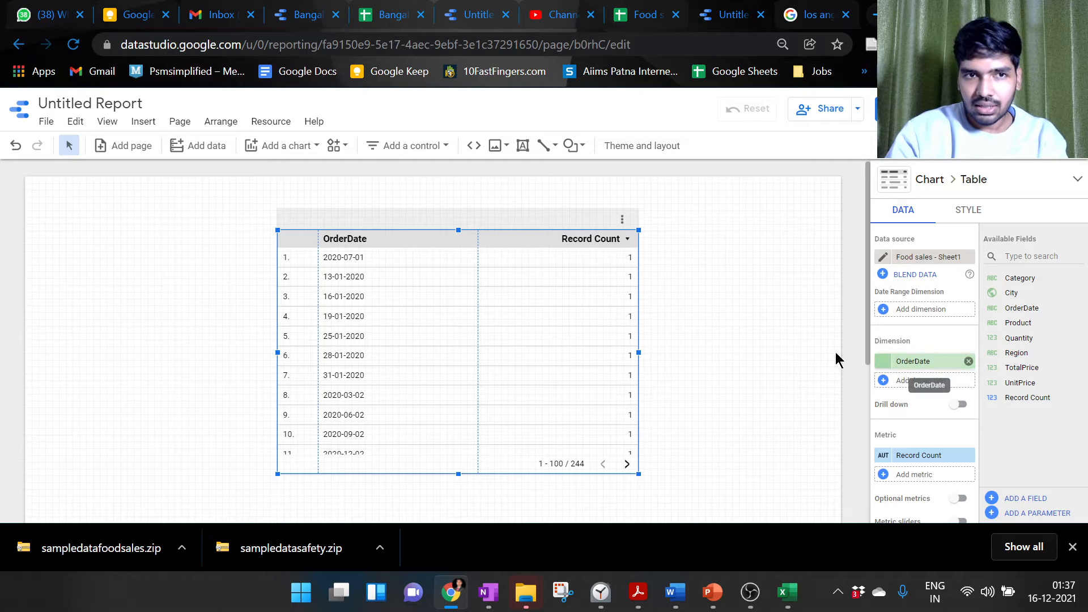
left_click(968, 362)
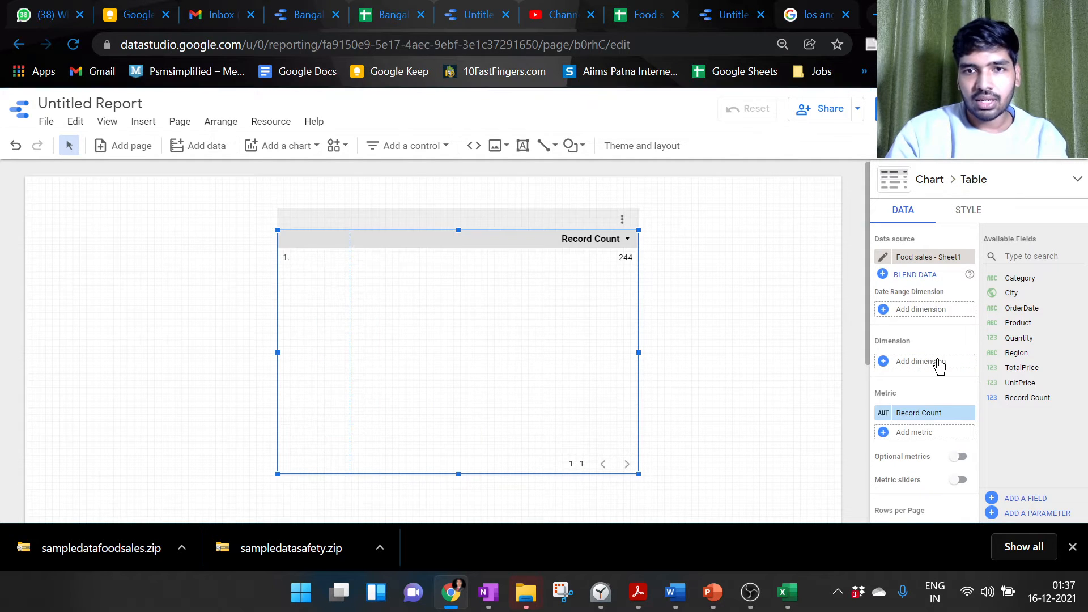
left_click(940, 363)
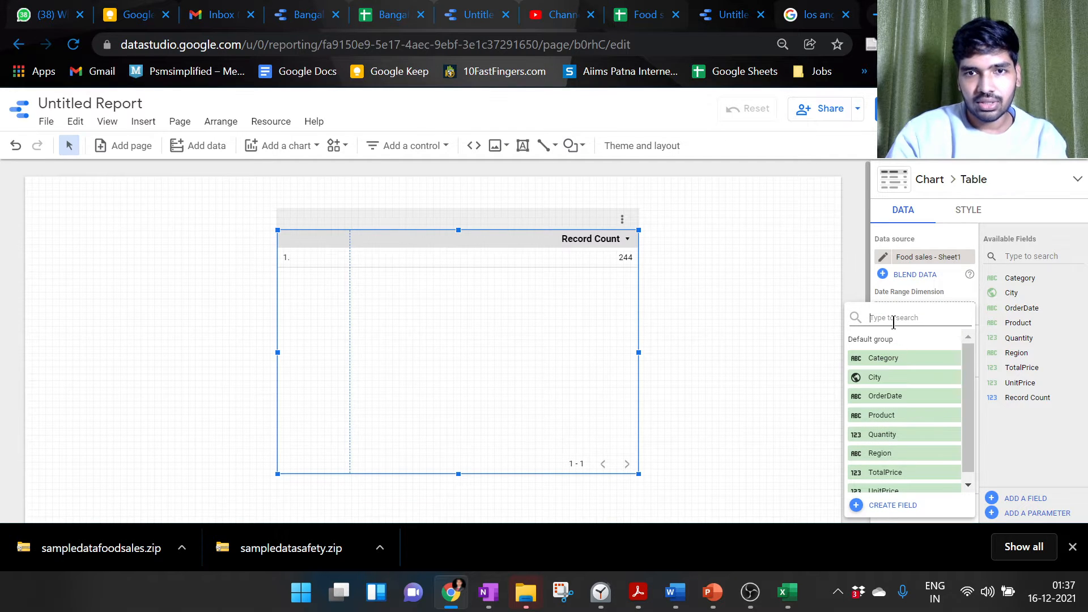
type("regi")
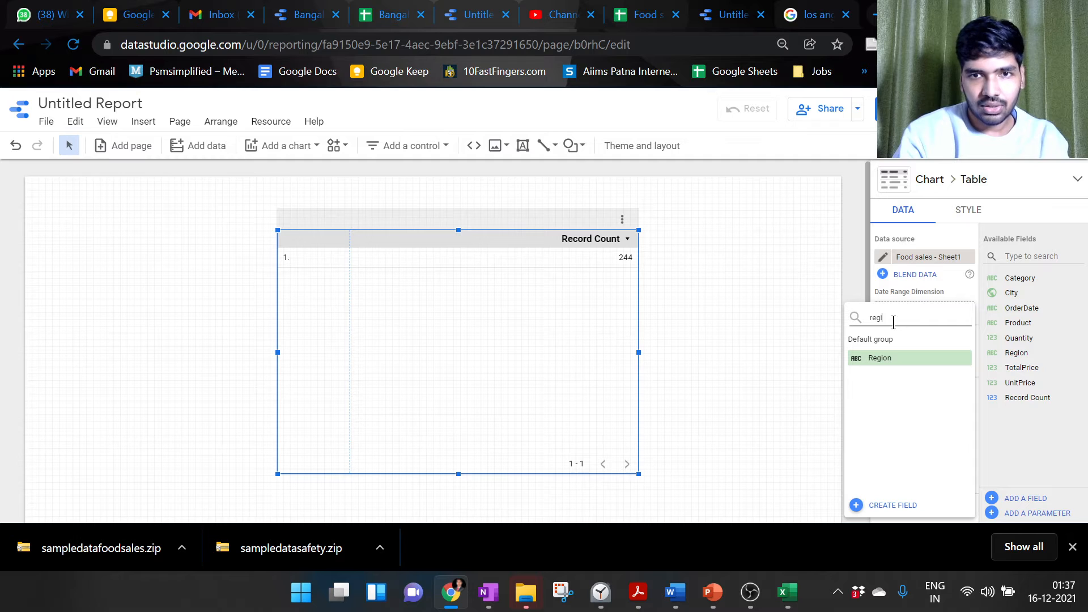
left_click(891, 359)
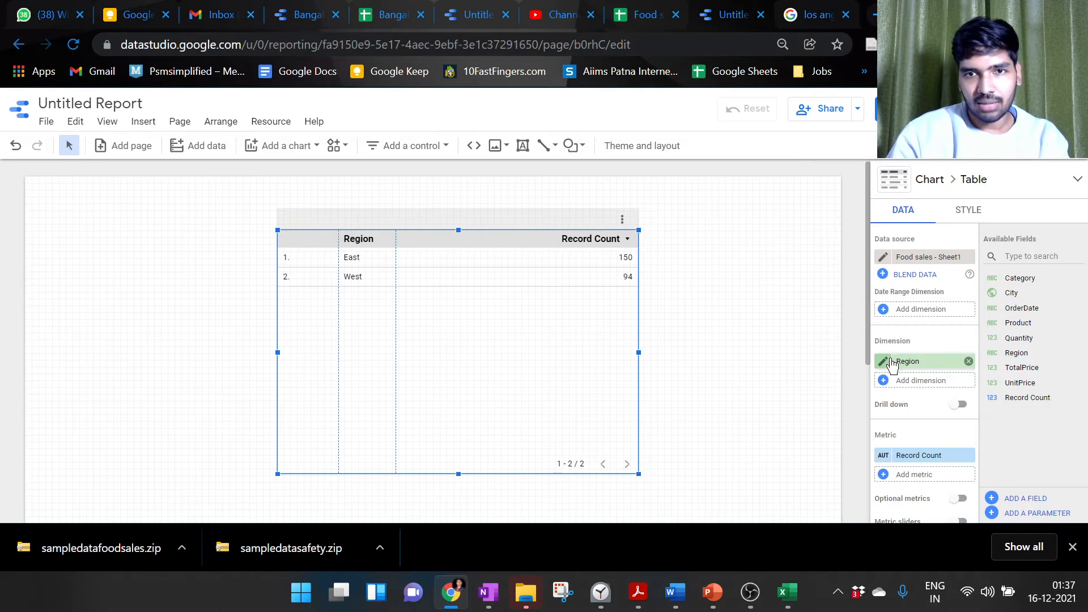
- Add City as the table's second dimension
left_click(916, 379)
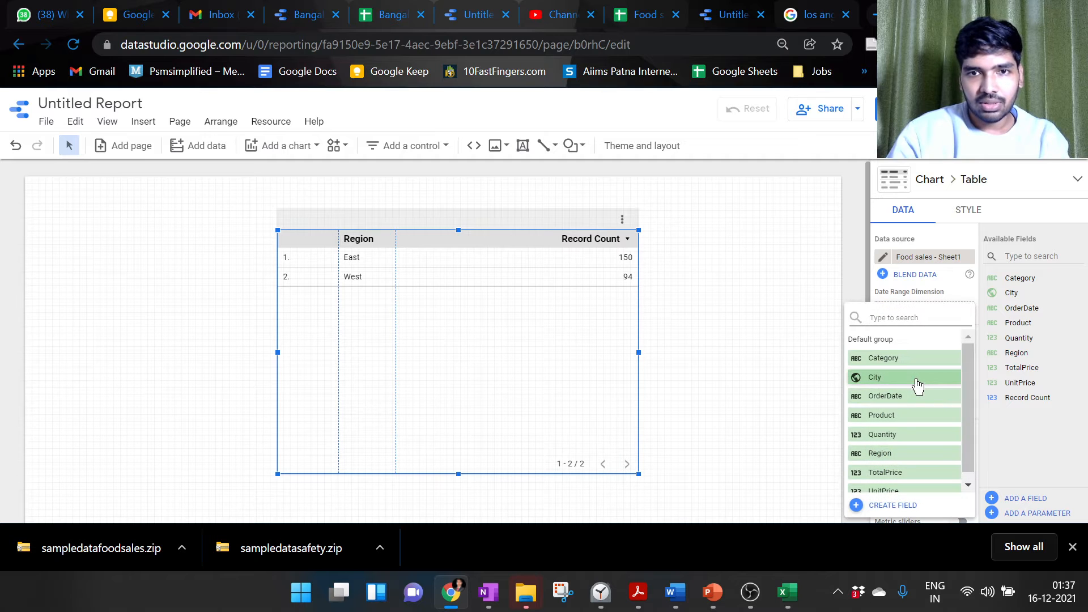
type("city")
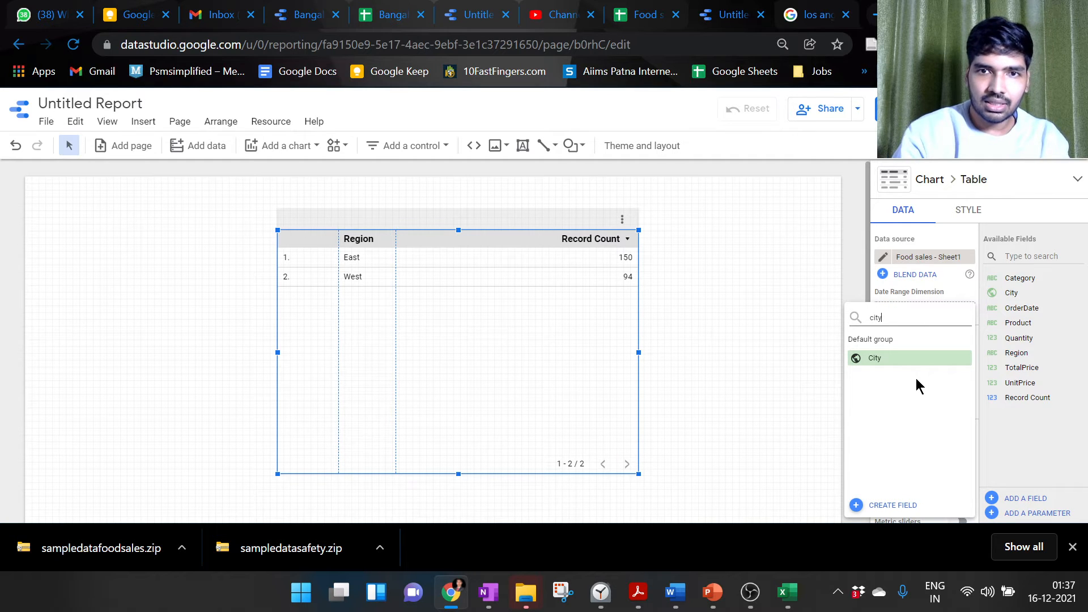
left_click(906, 361)
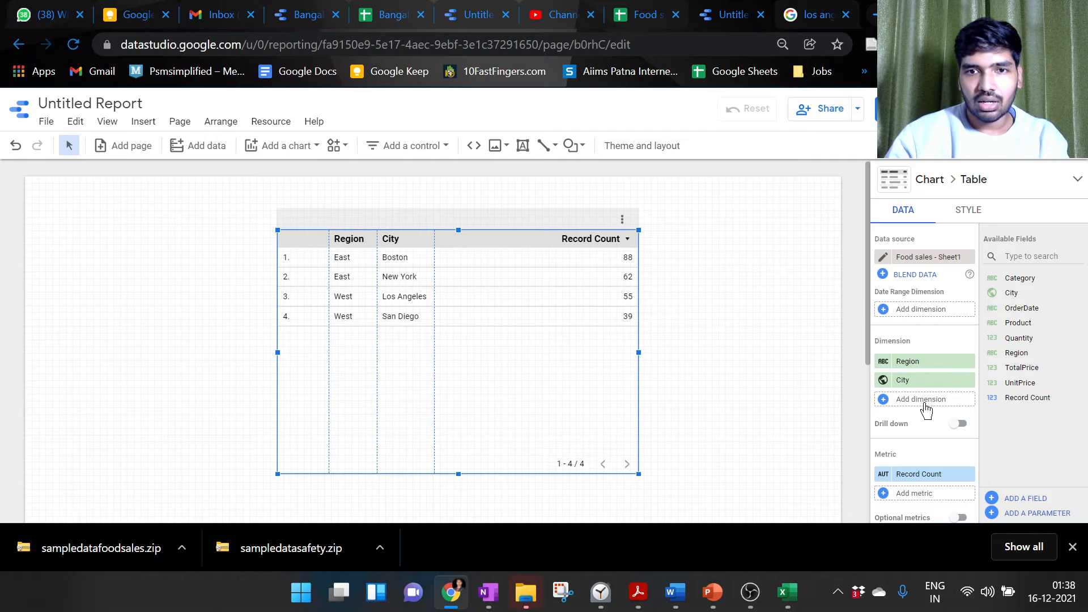
- Enable drill down for the table and set its default drill-down level to City
scroll(936, 417, "down", 2)
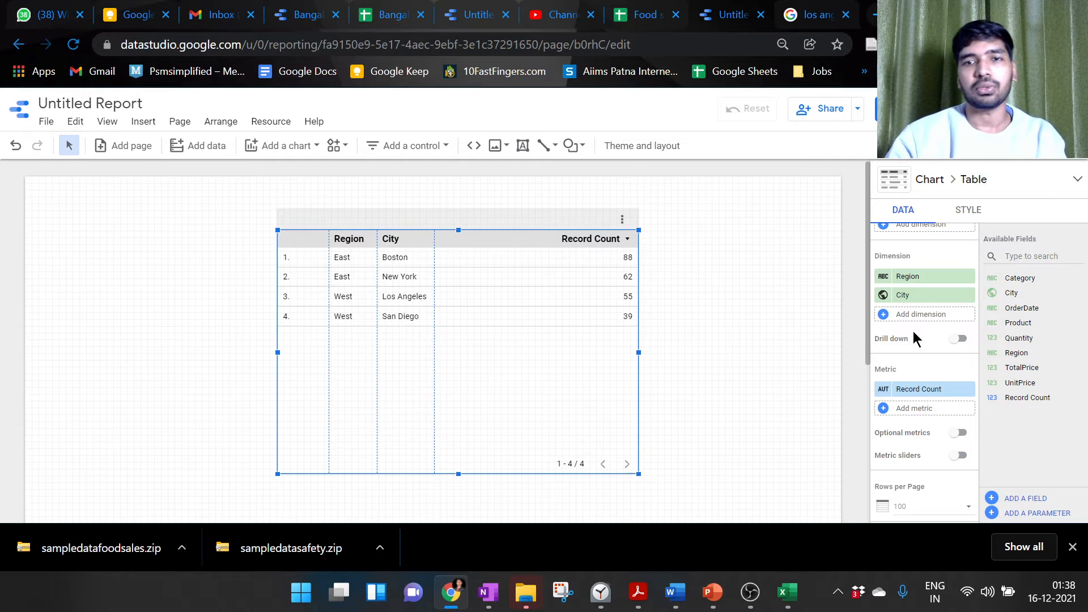
left_click(959, 337)
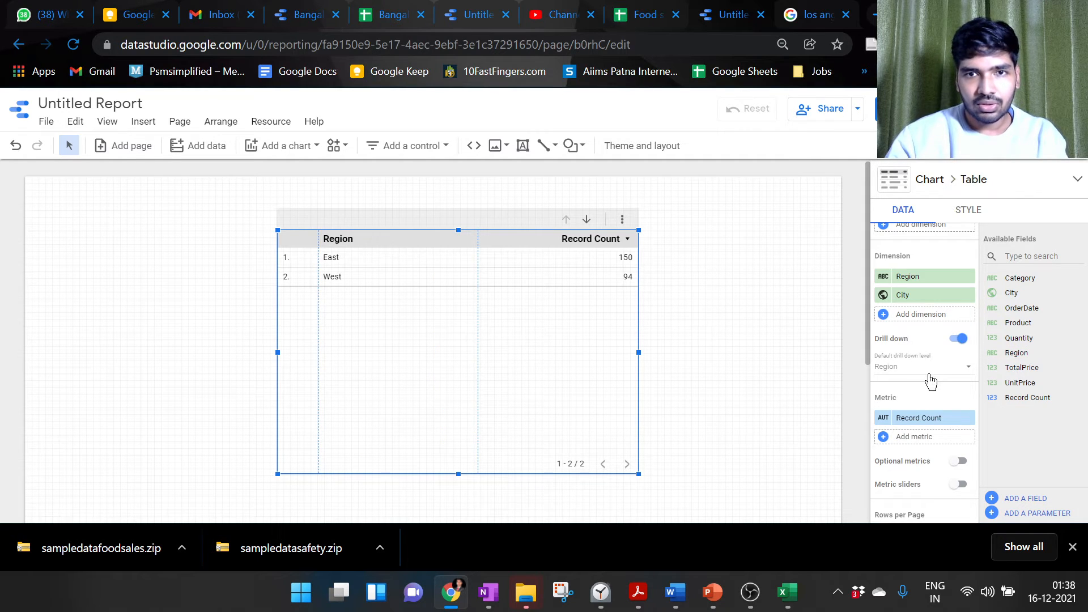
left_click(930, 380)
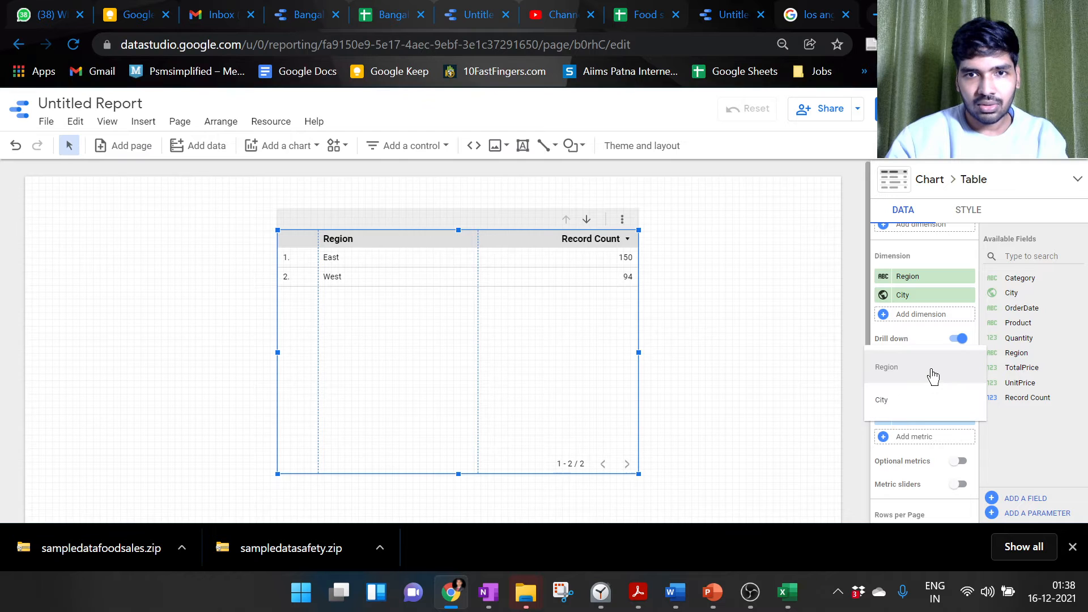
left_click(930, 404)
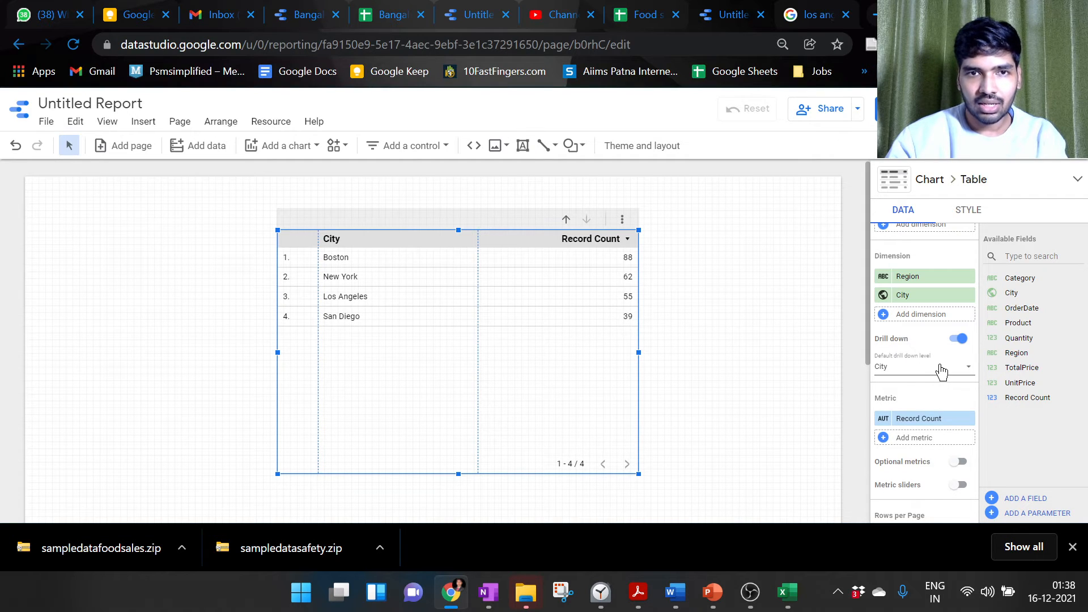
- Drill the table up from City to Region and back down to City
left_click(566, 221)
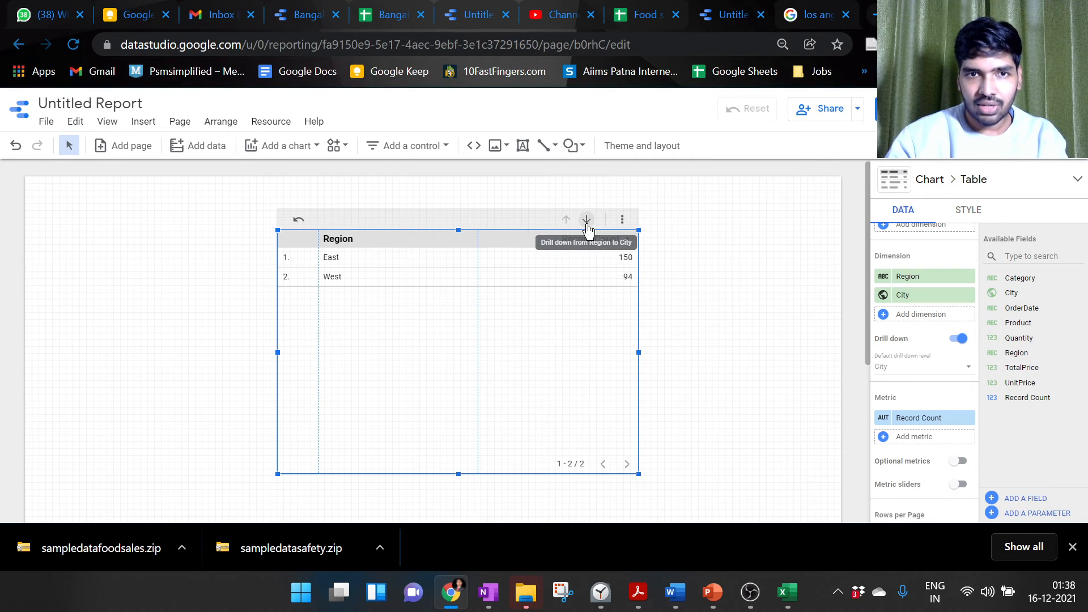
left_click(587, 221)
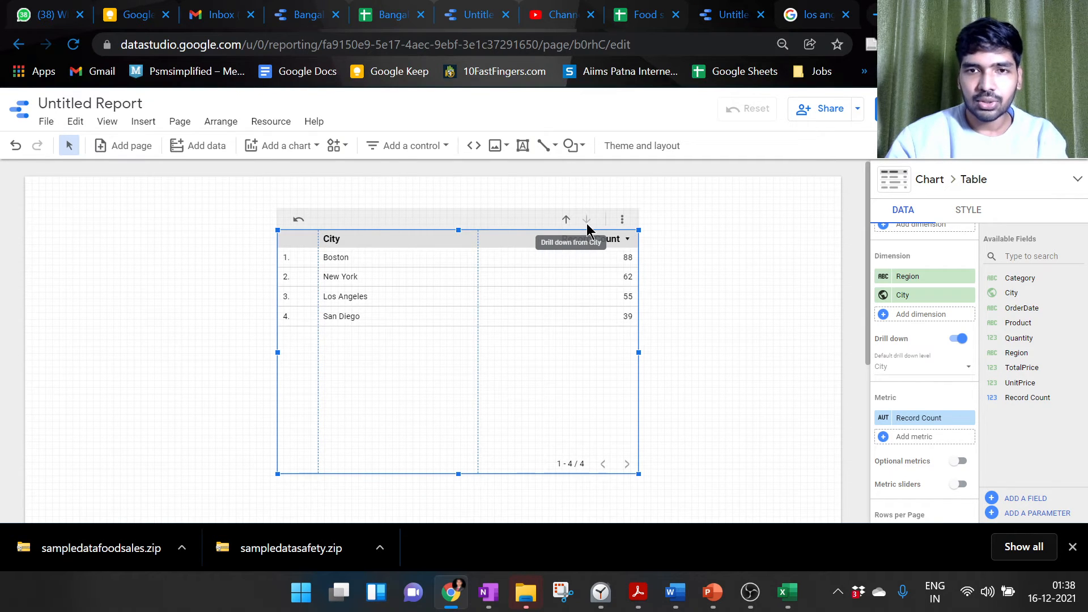
scroll(911, 343, "down", 2)
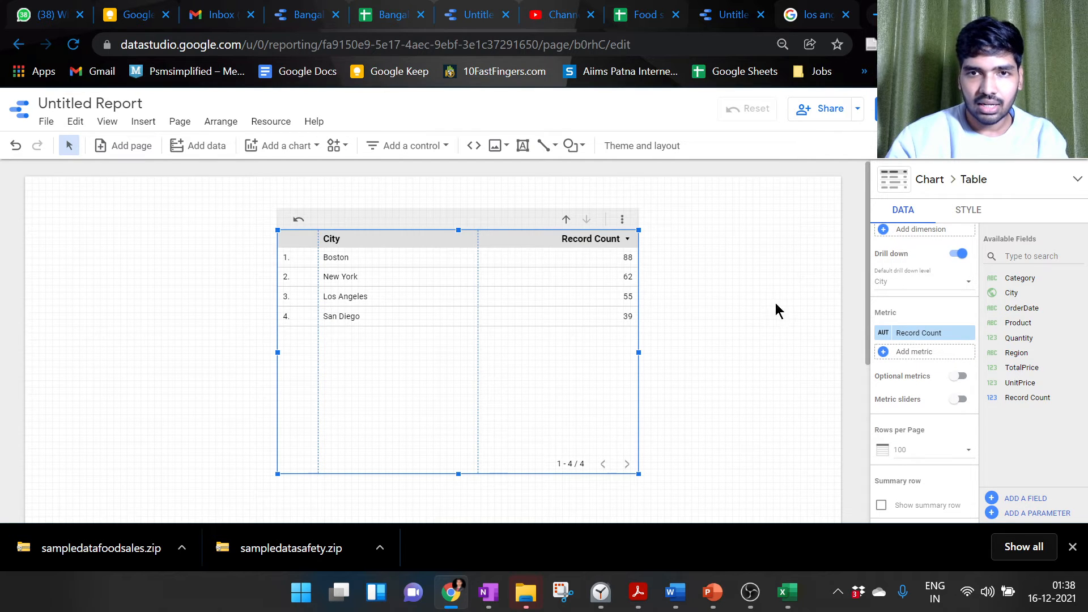
- Try UnitPrice as a third drill-down dimension, drilling down to it and back up to City, and remove it again
scroll(907, 324, "up", 3)
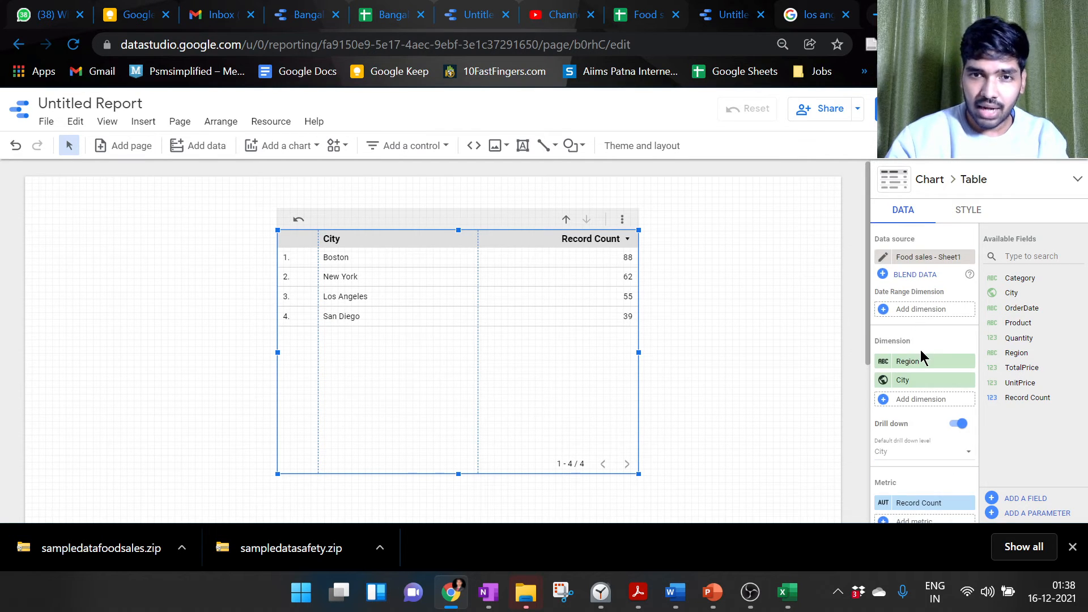
left_click(918, 381)
scroll(910, 411, "down", 1)
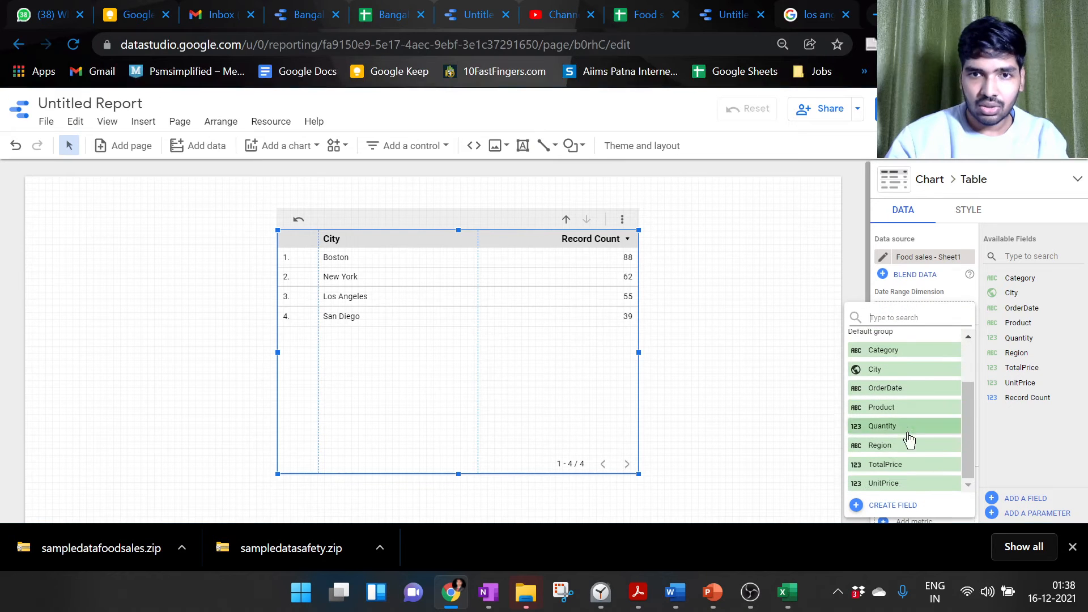
left_click(910, 488)
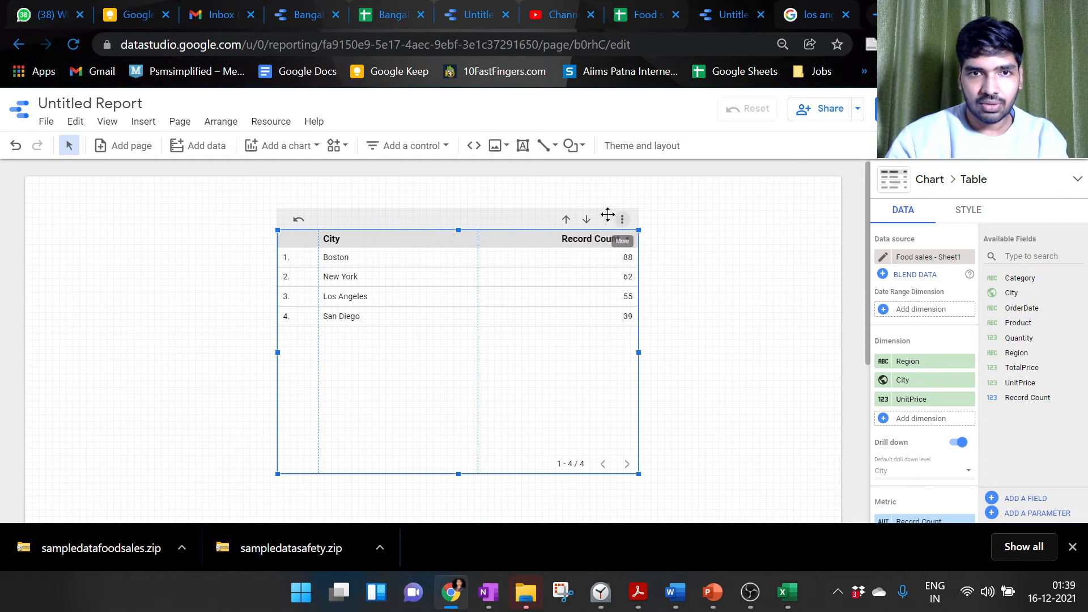
left_click(589, 221)
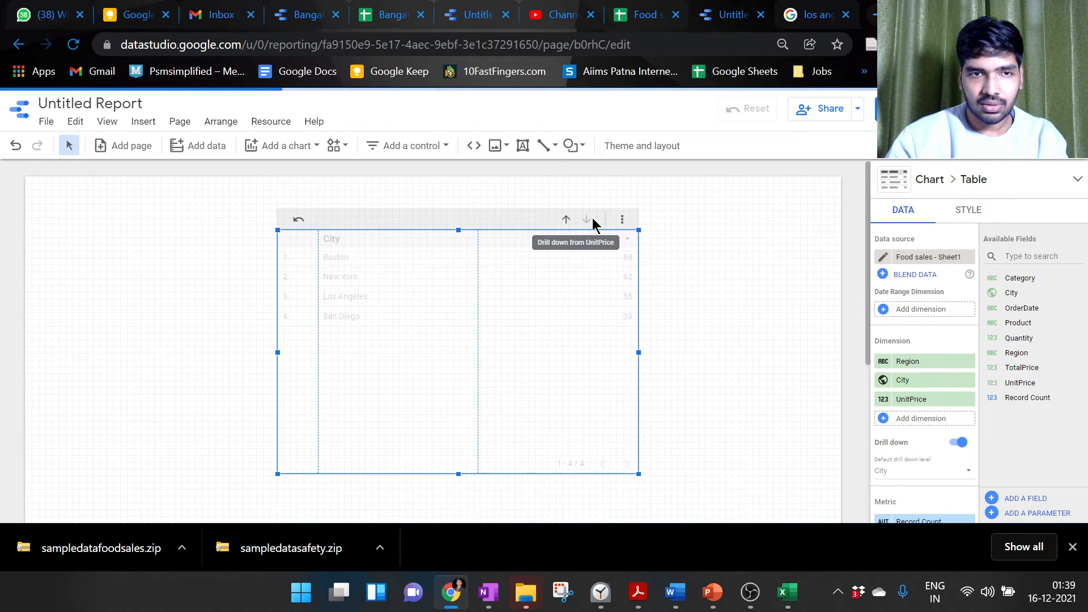
left_click(567, 219)
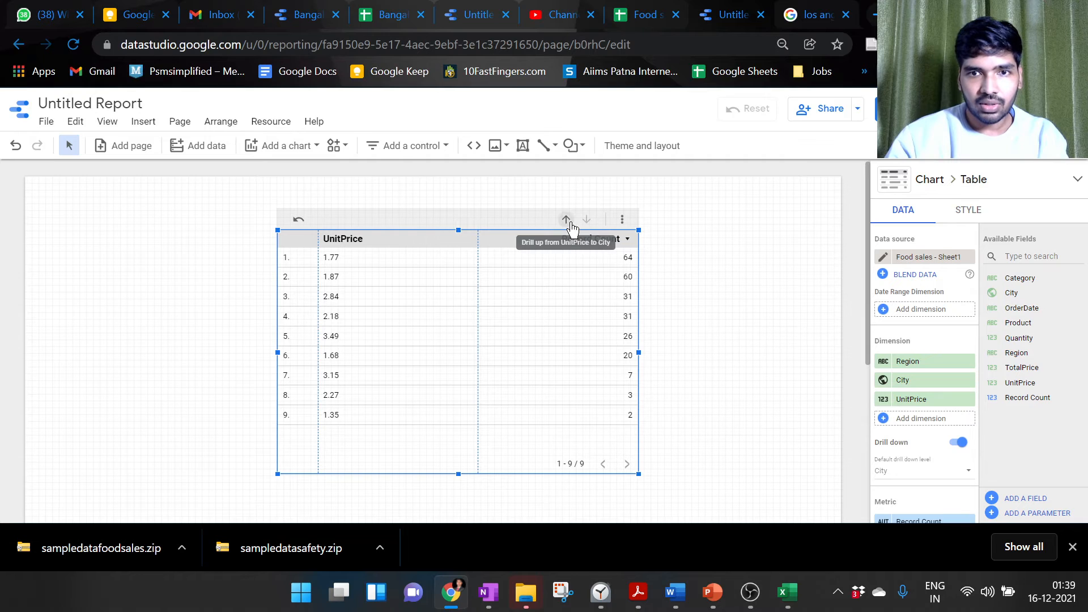
left_click(968, 399)
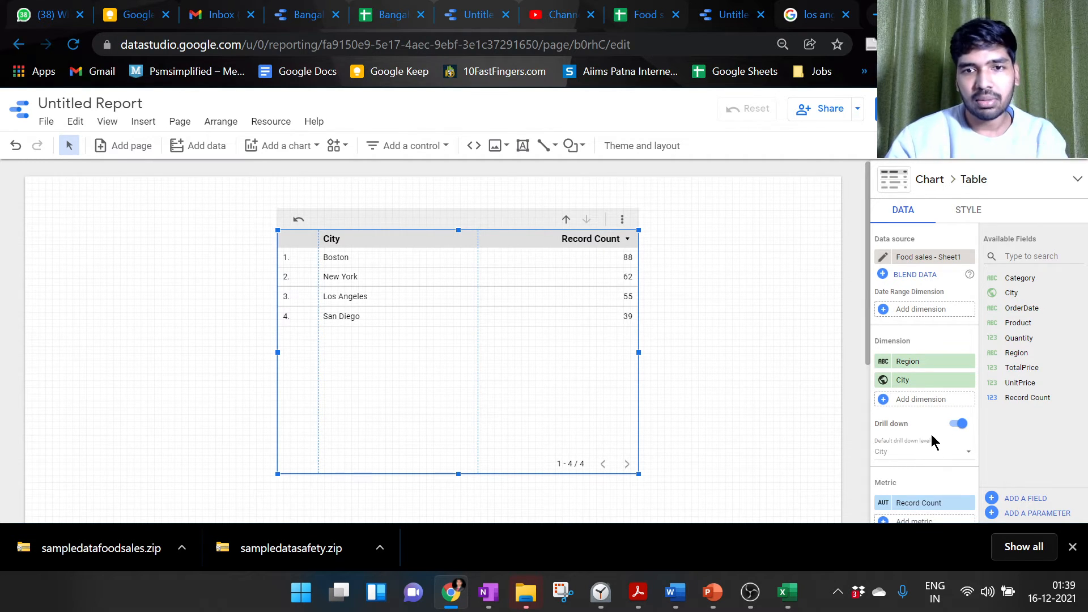
- Add TotalPrice as a second metric beside Record Count in the table
scroll(931, 434, "down", 2)
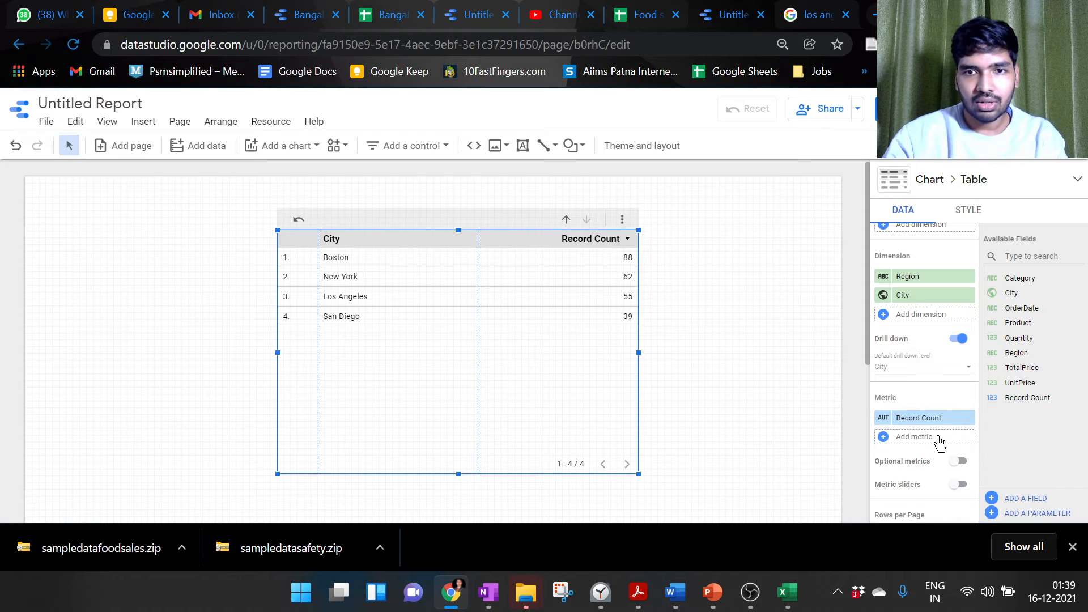
left_click(940, 443)
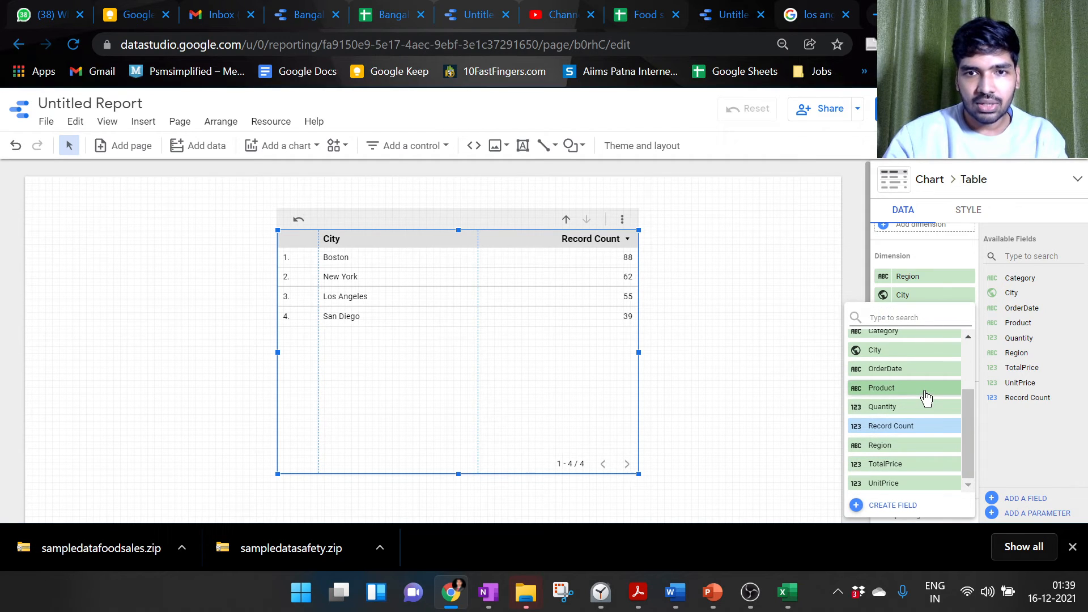
left_click(902, 469)
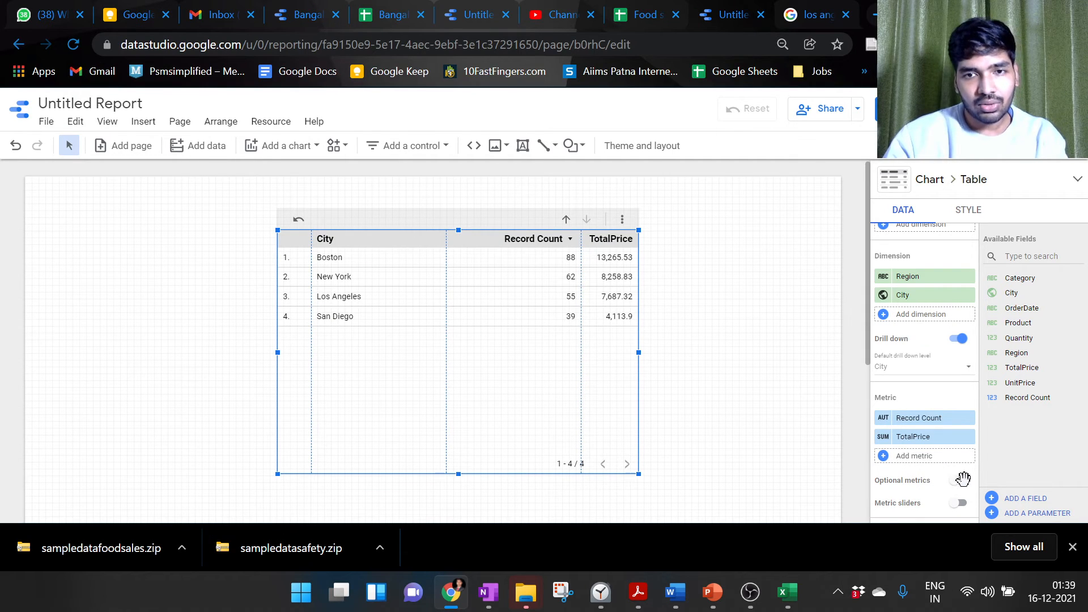
- Enable optional metrics for the table and move TotalPrice from the regular metrics into them
left_click(962, 481)
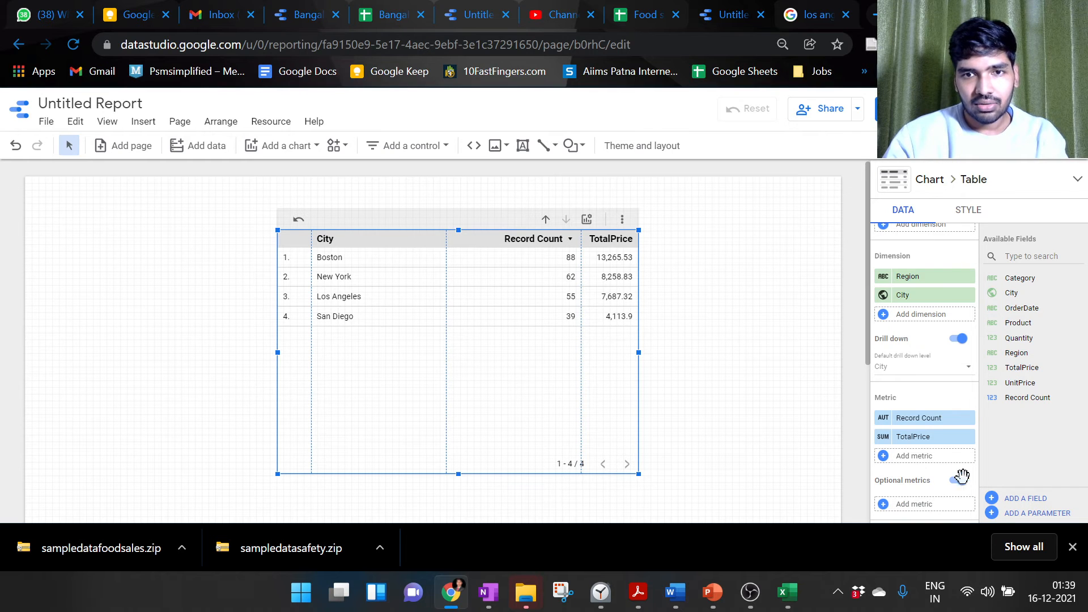
left_click_drag(945, 443, 941, 485)
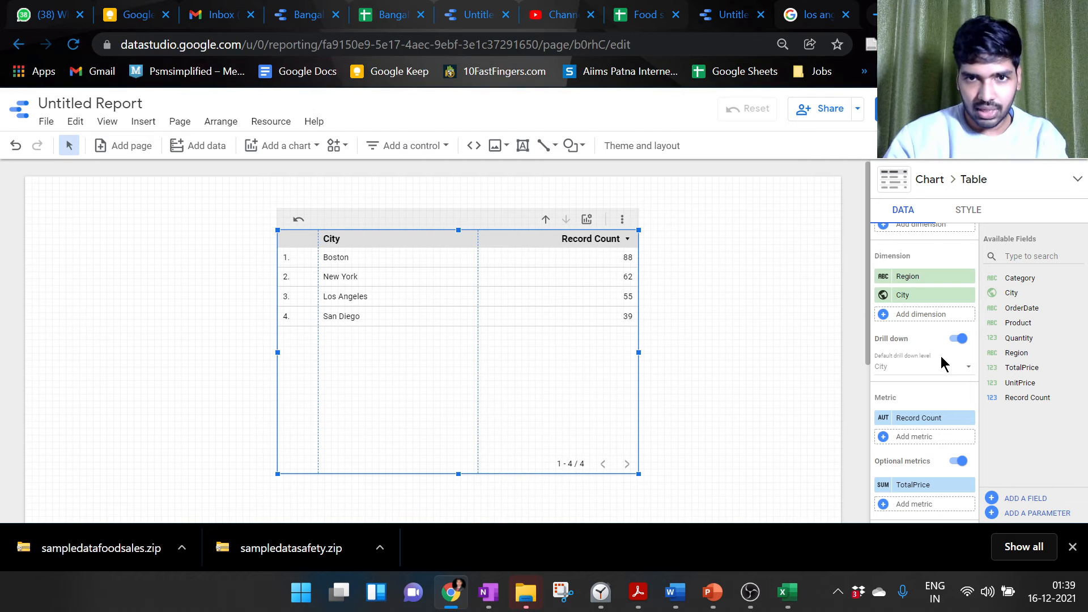
scroll(942, 364, "down", 2)
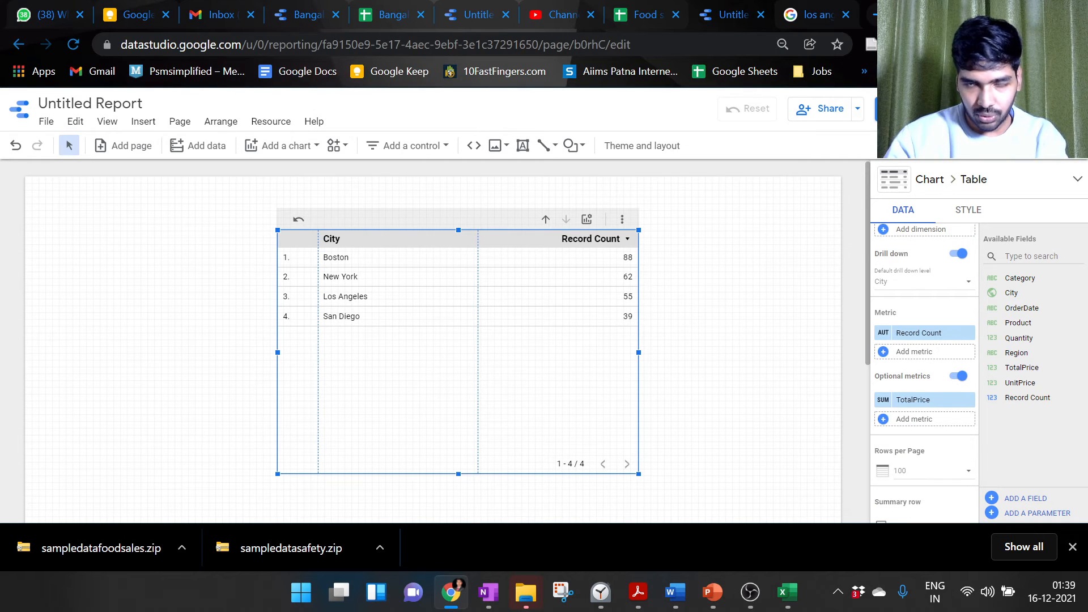
- Switch the report to view mode, then drill the table up to Region and back down to City
left_click(900, 109)
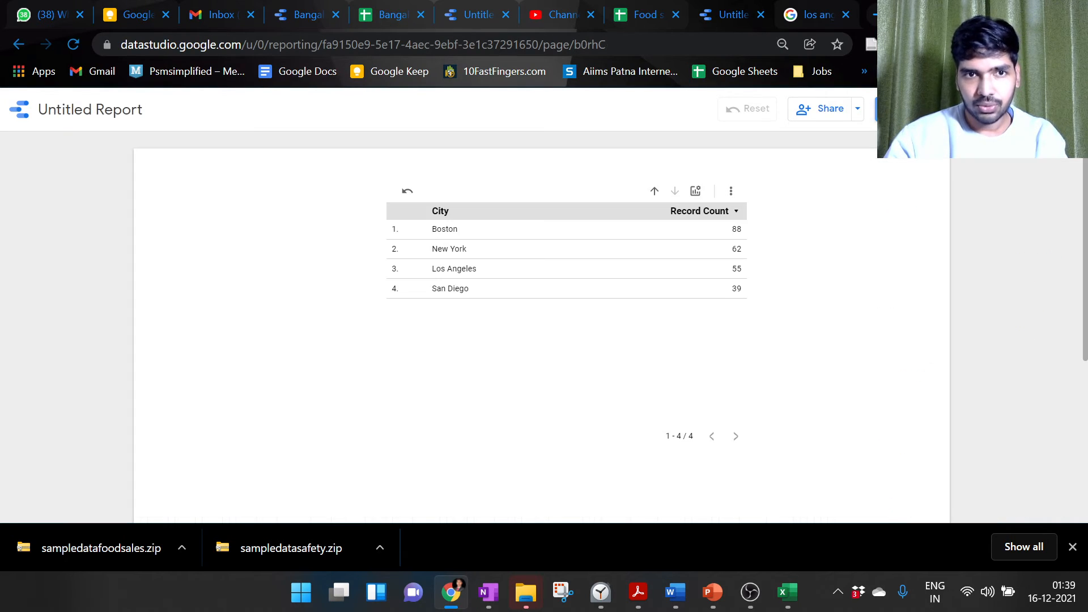
left_click(658, 185)
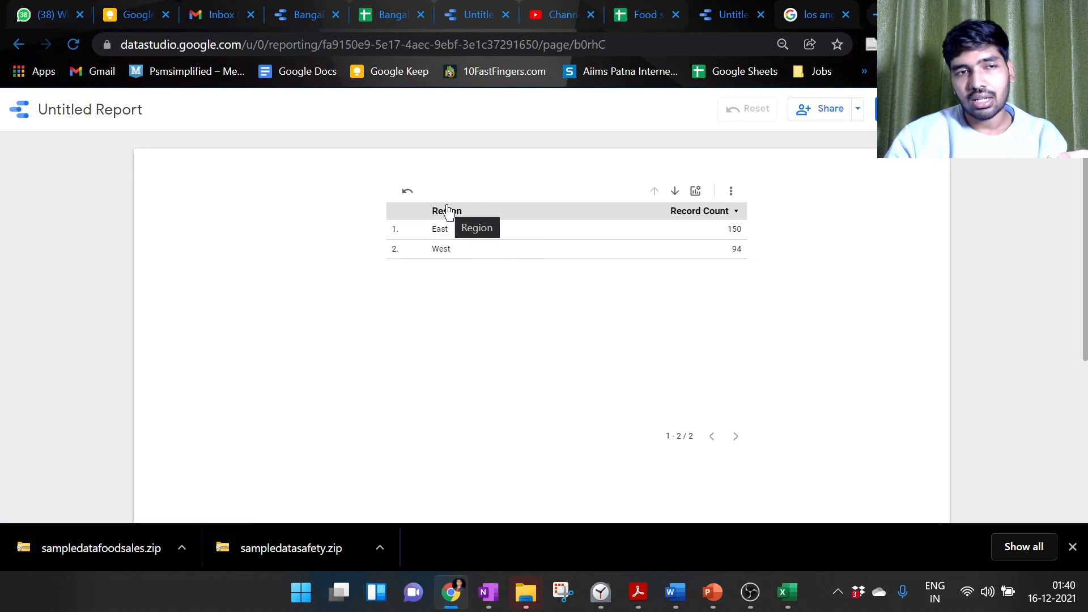
left_click(674, 192)
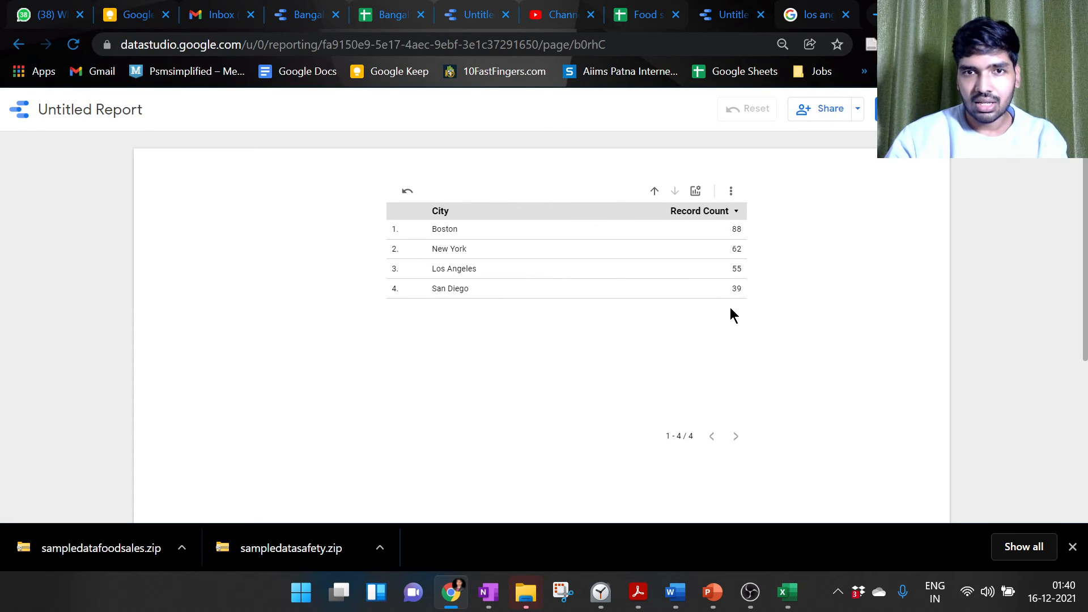
- Toggle the table's Record Count sorting between ascending and descending, leaving it in ascending order
left_click(738, 218)
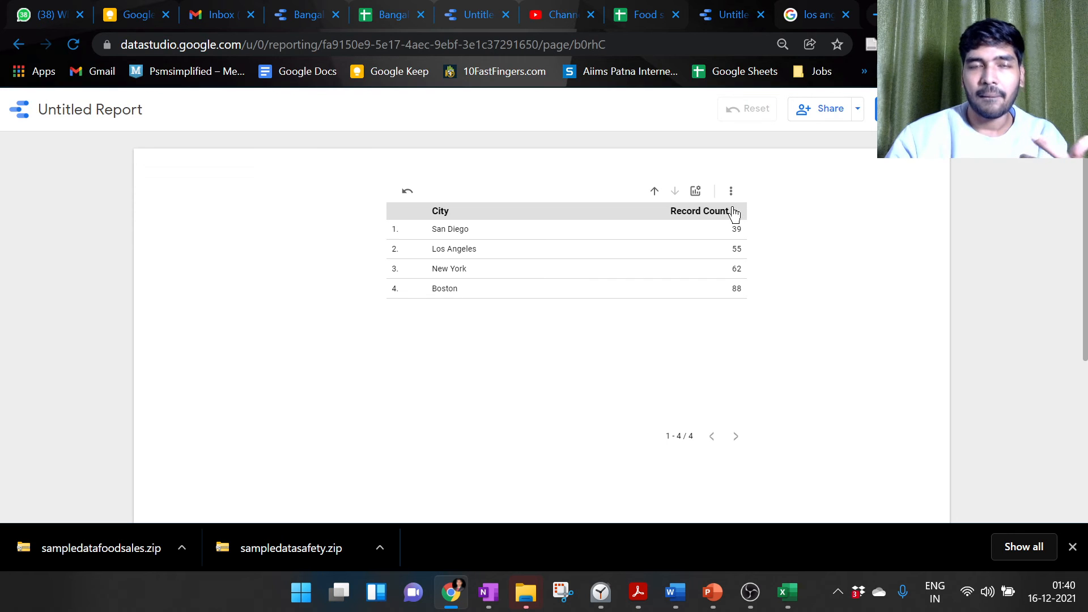
left_click(735, 213)
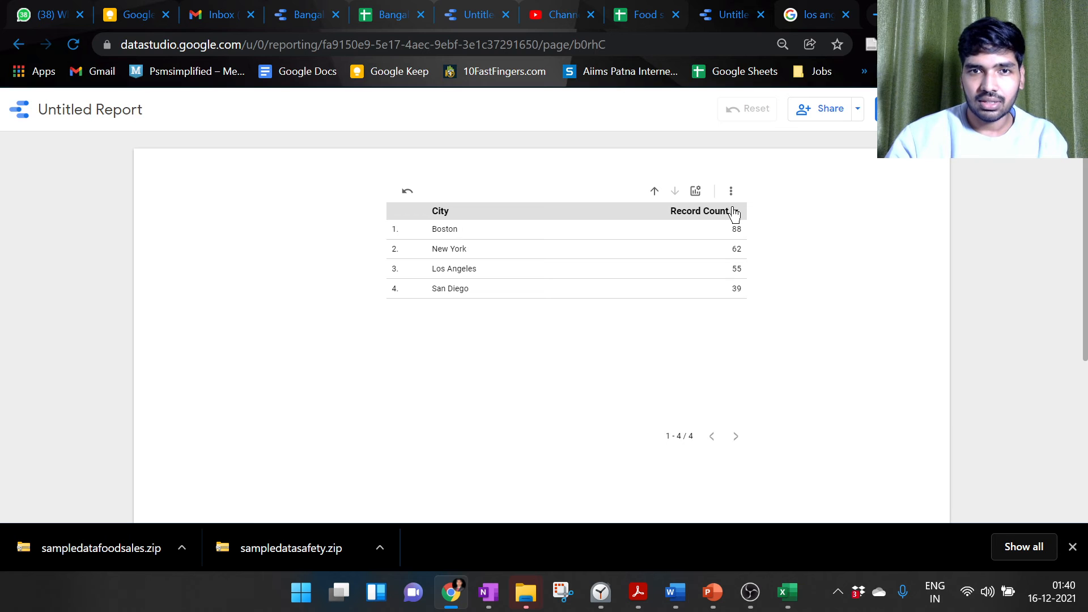
left_click(695, 192)
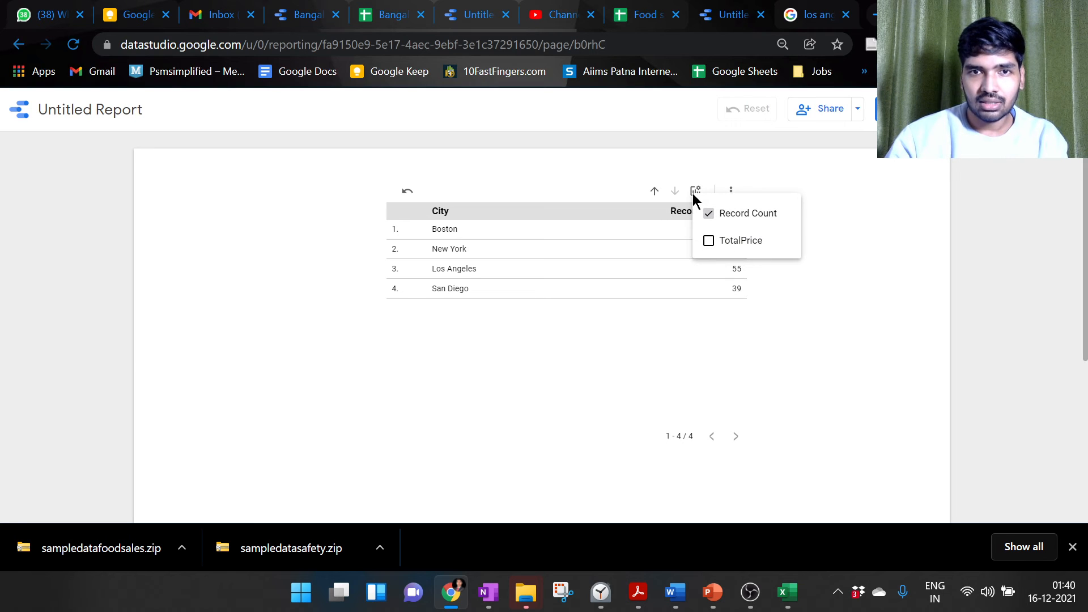
left_click(693, 193)
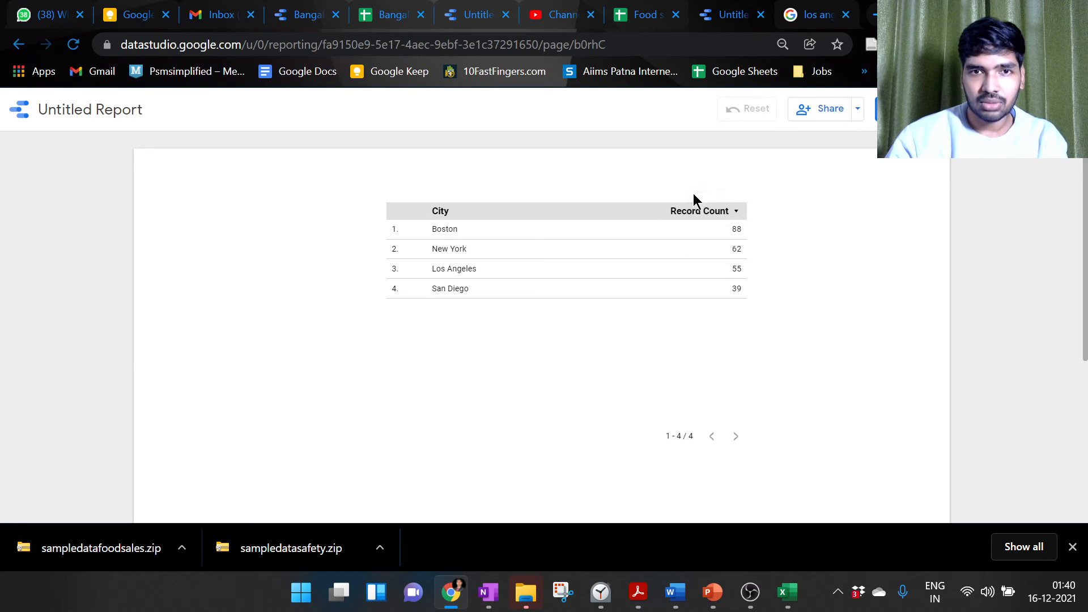
left_click(705, 212)
- Use the table's optional metrics to show TotalPrice and hide Record Count
left_click(695, 190)
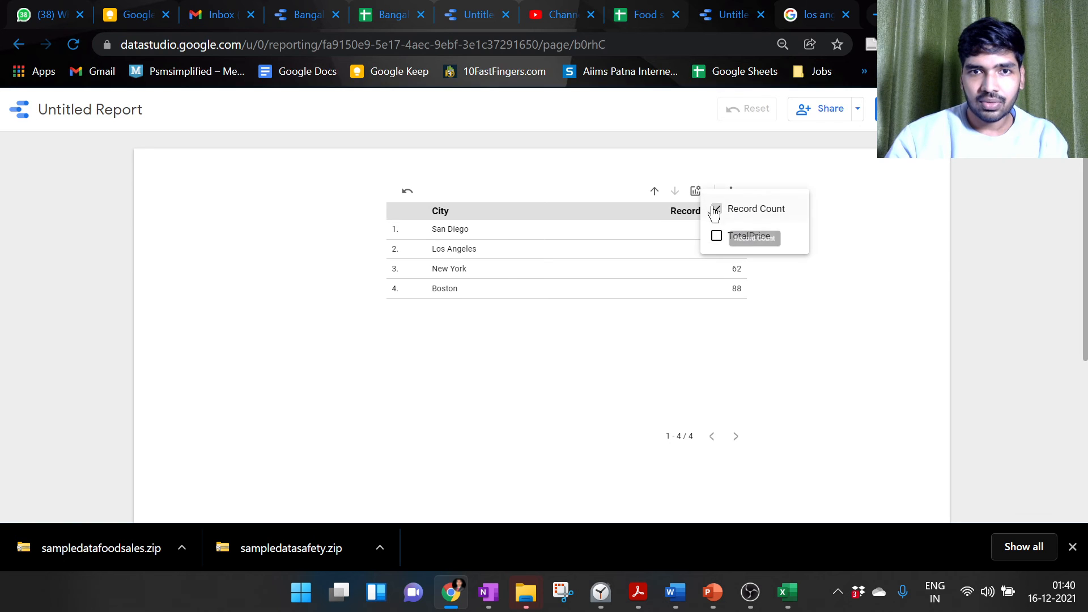
left_click(730, 241)
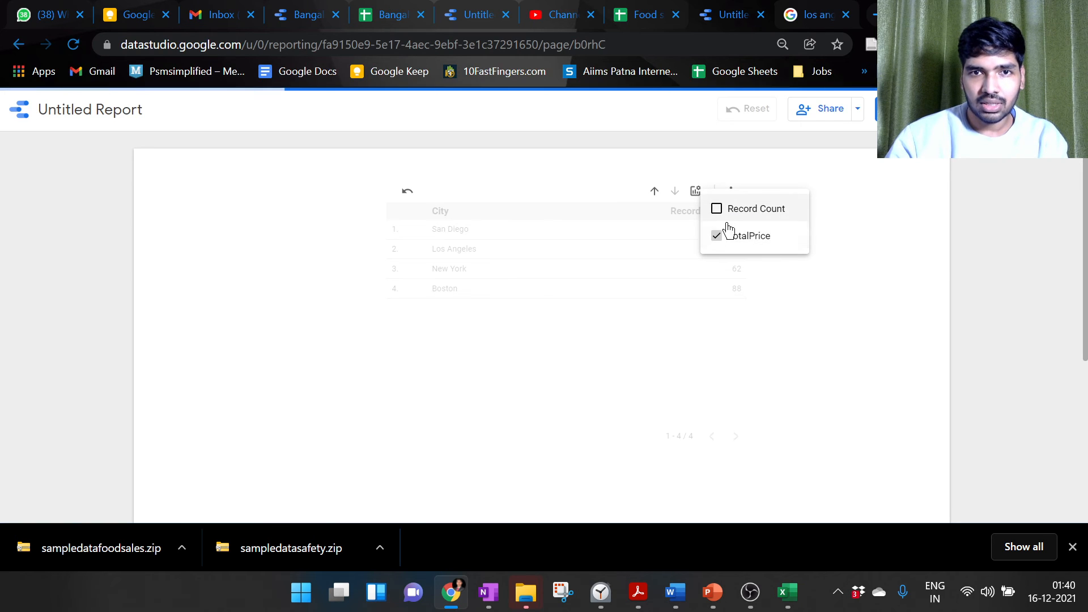
left_click(785, 314)
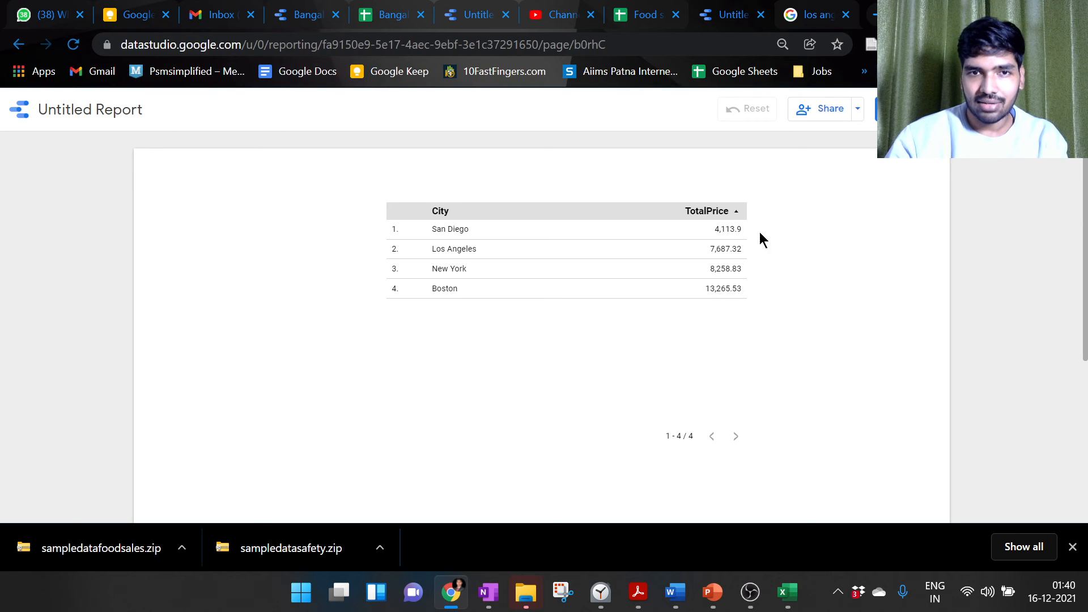
- Show Record Count alongside TotalPrice at the Region level, and drill the table back down to City
left_click(654, 193)
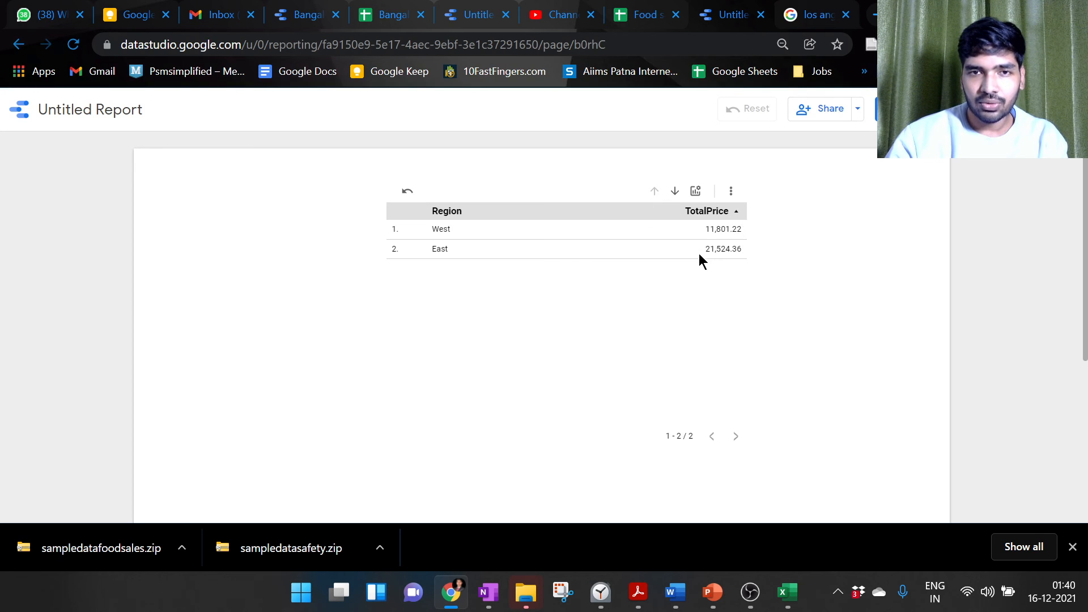
left_click(698, 194)
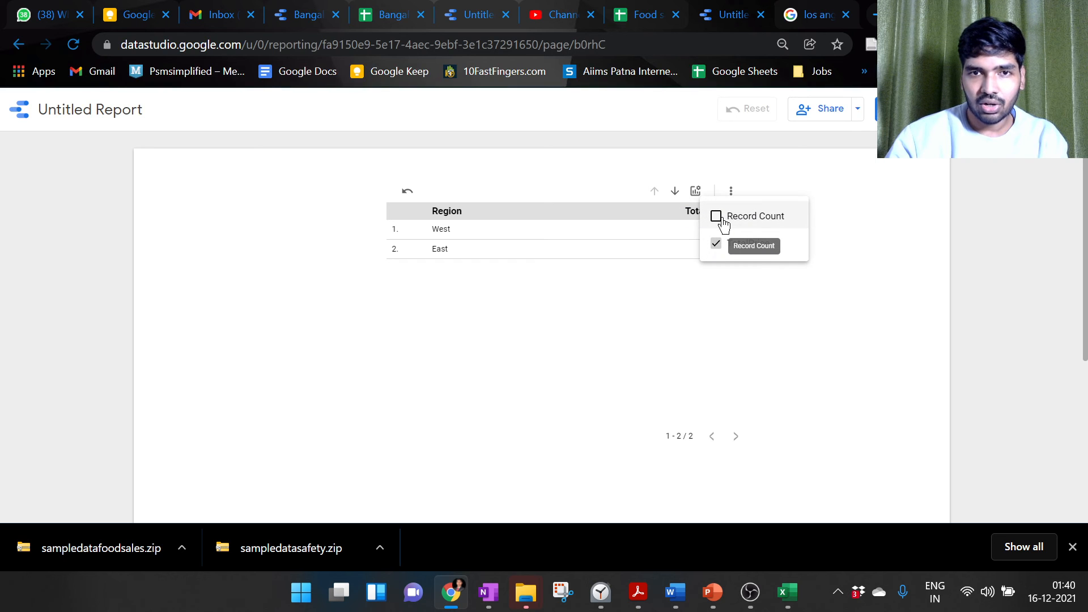
left_click(719, 218)
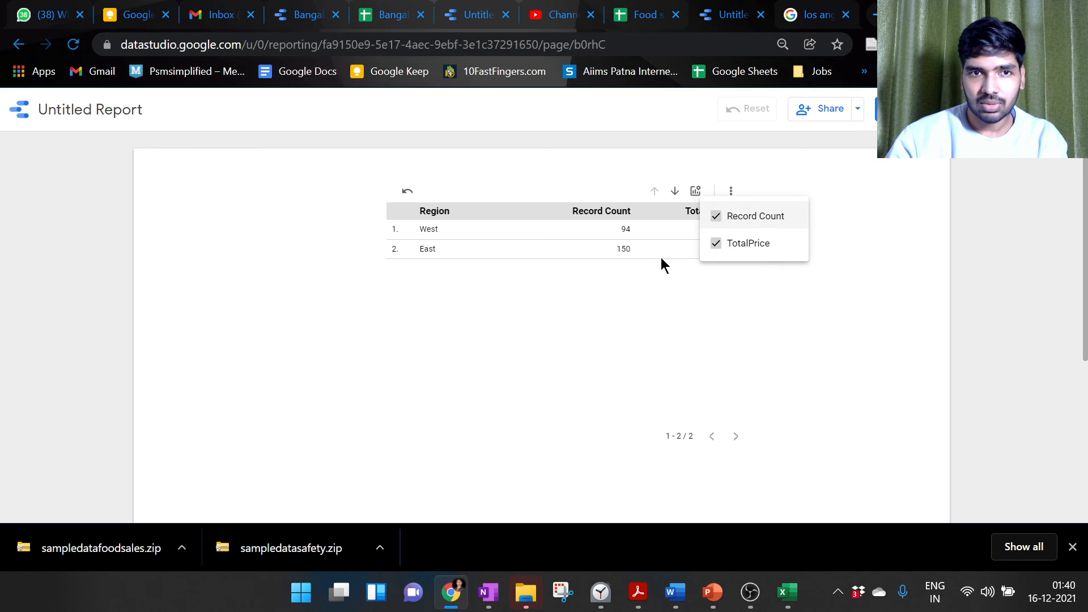
left_click(666, 275)
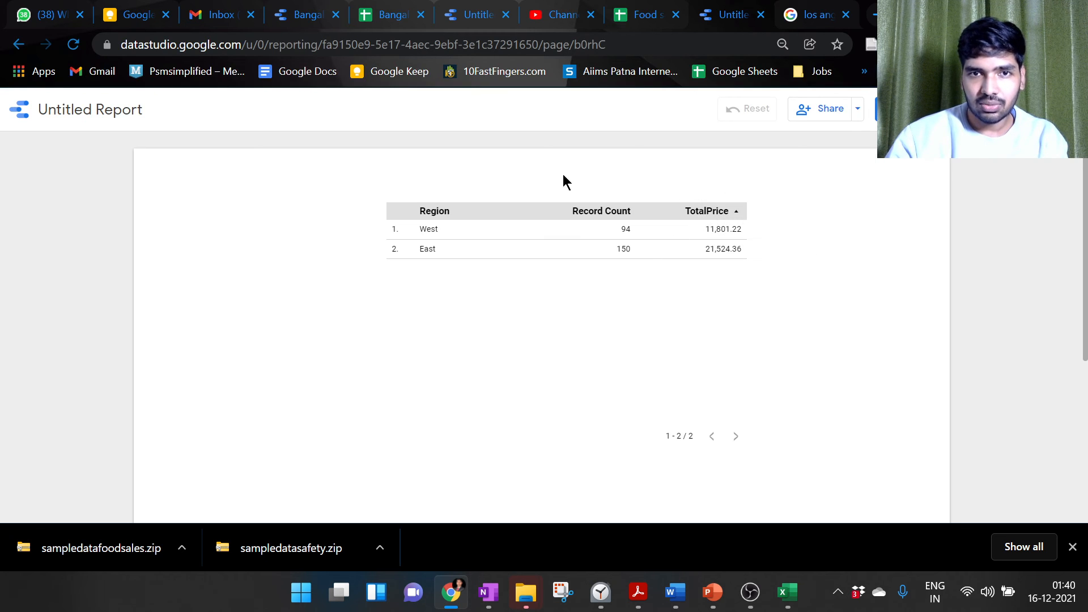
left_click(675, 192)
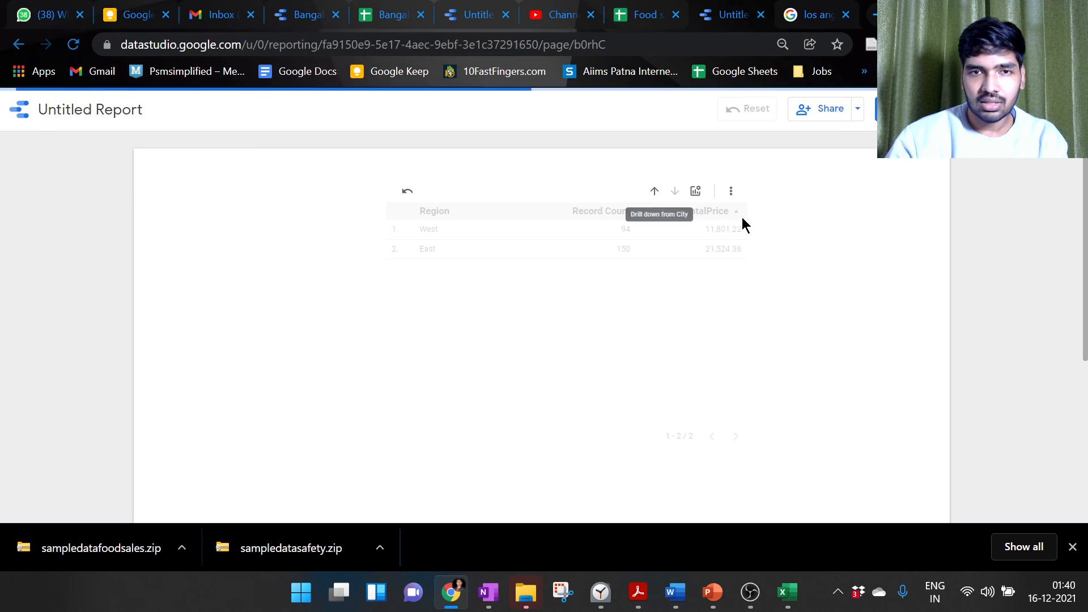
mouse_move(739, 221)
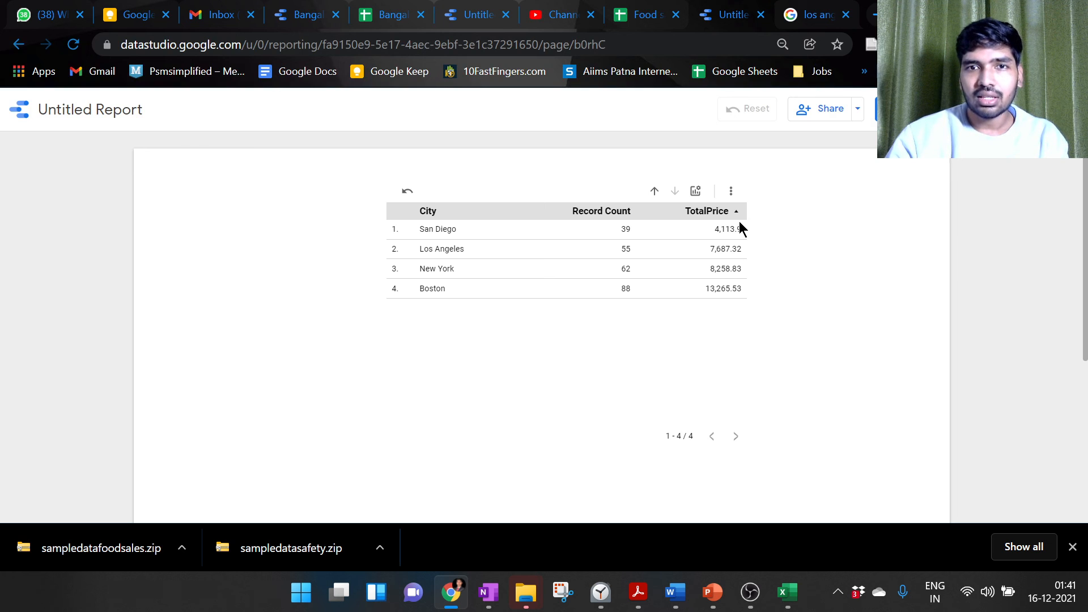
- Return the report to edit mode and select the table chart to open its data setup
left_click(908, 109)
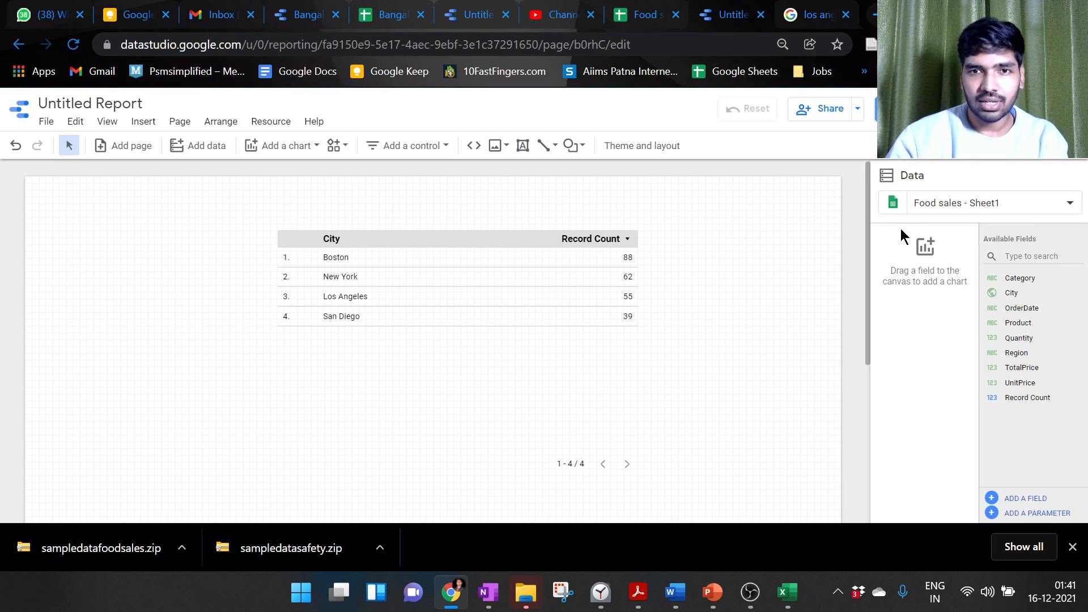
left_click(574, 300)
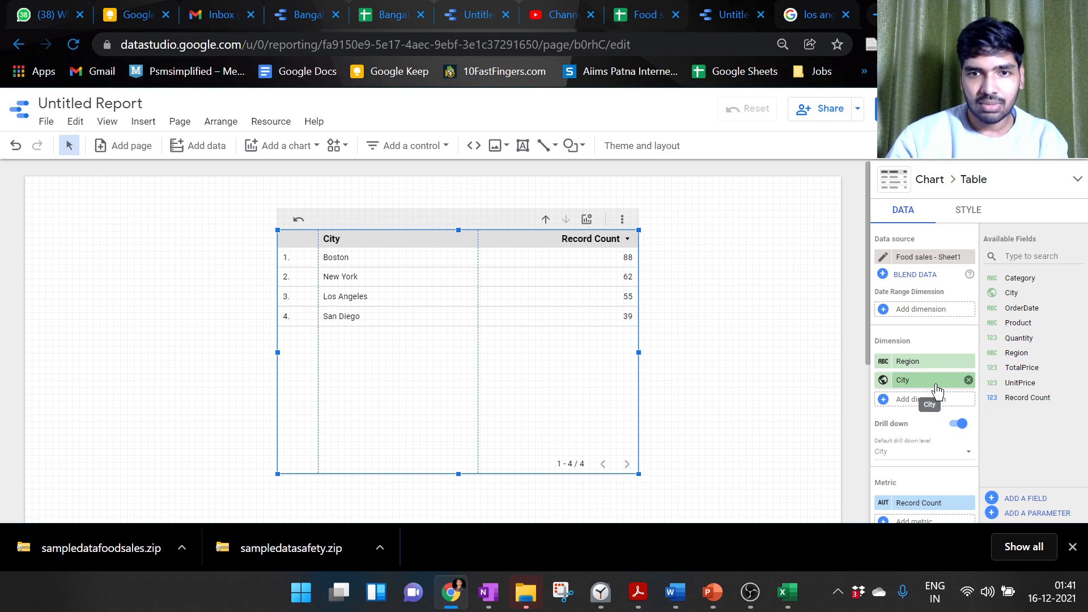